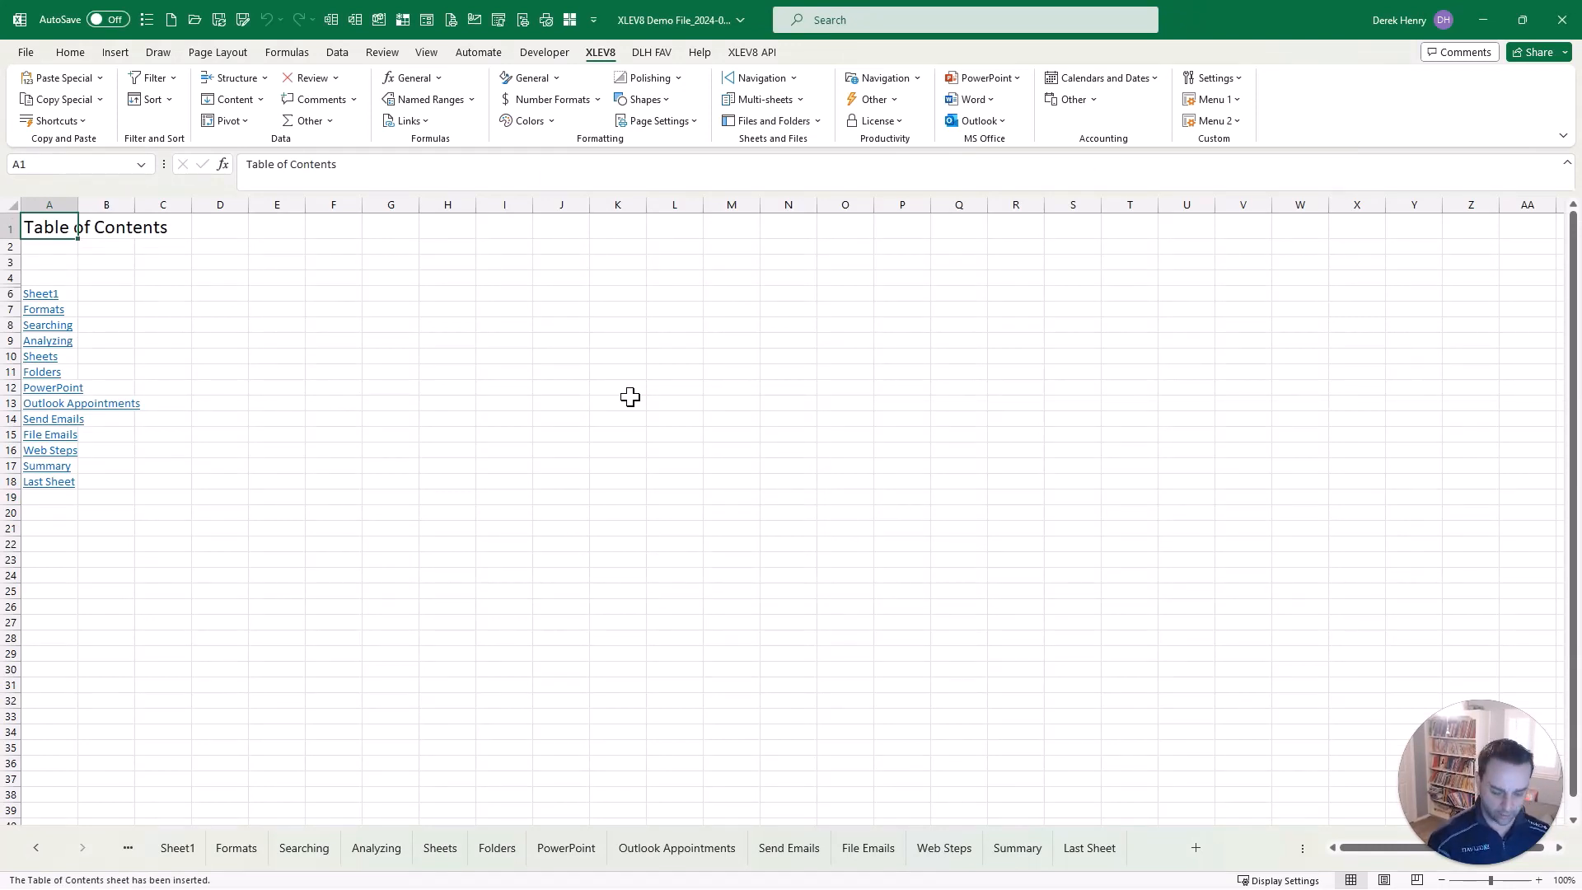
Step: Use the sheet action picker to go to the last sheet and return to the first sheet
key("ctrl+shift+s")
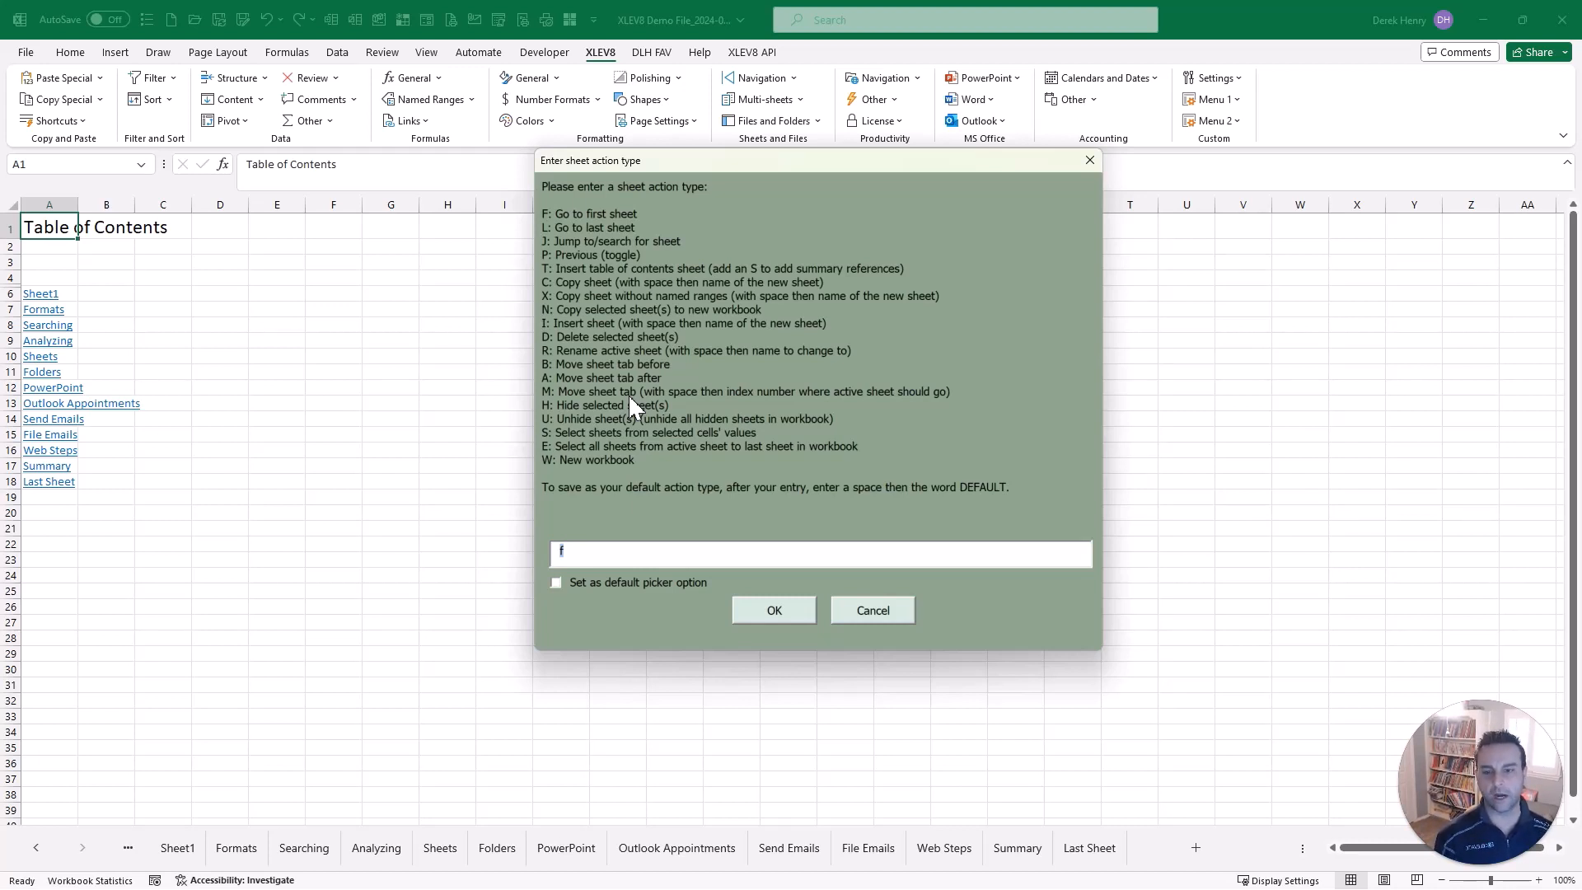
type("l")
key("Return")
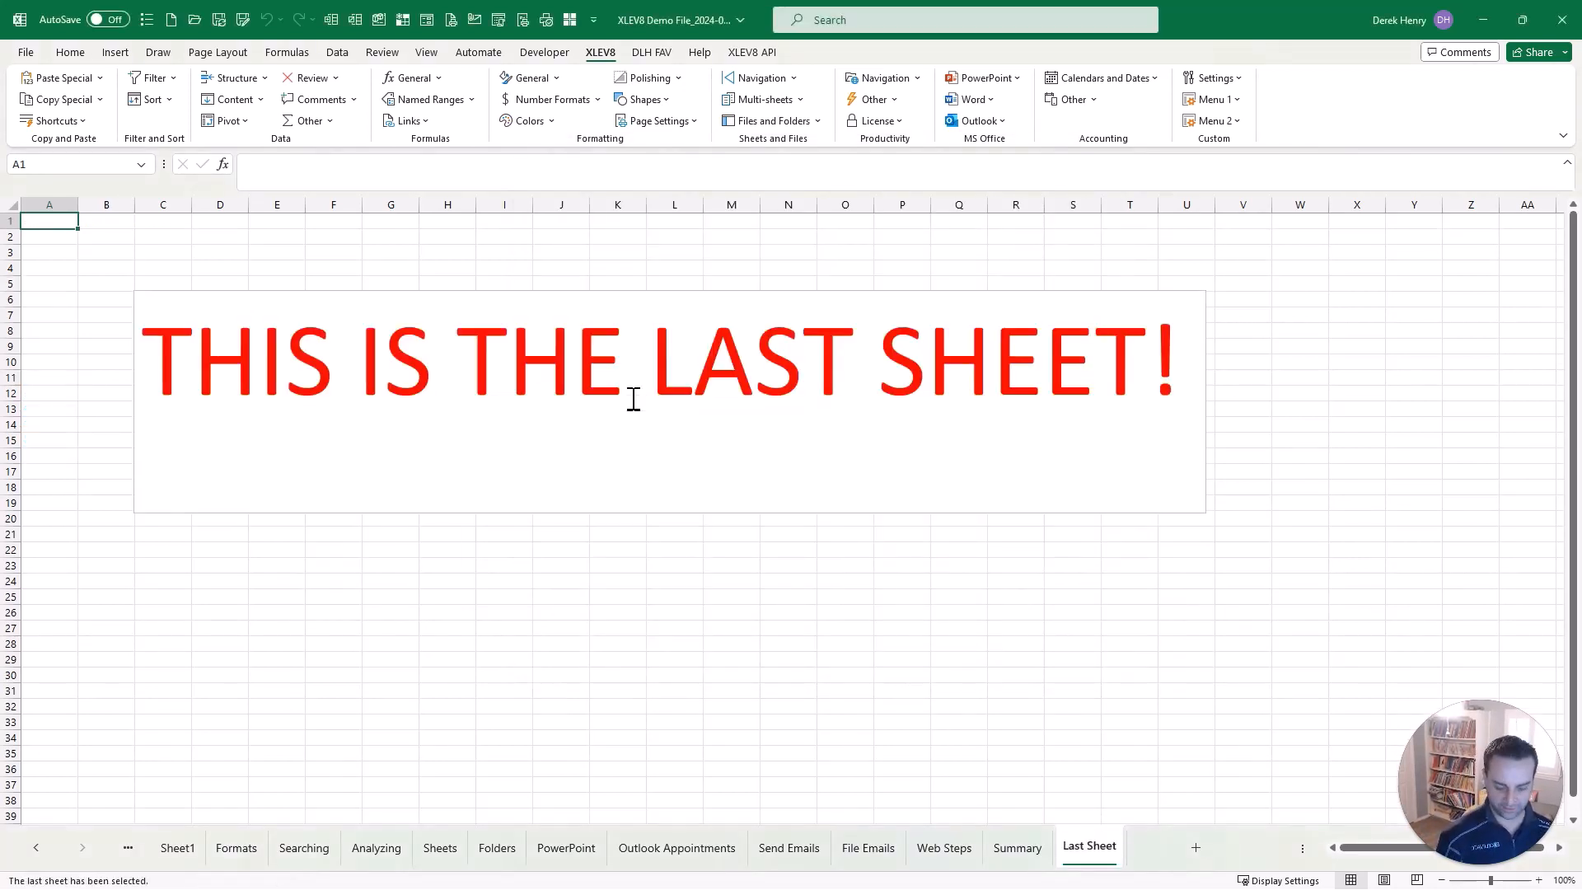
key("ctrl+shift+s")
type("f")
key("Return")
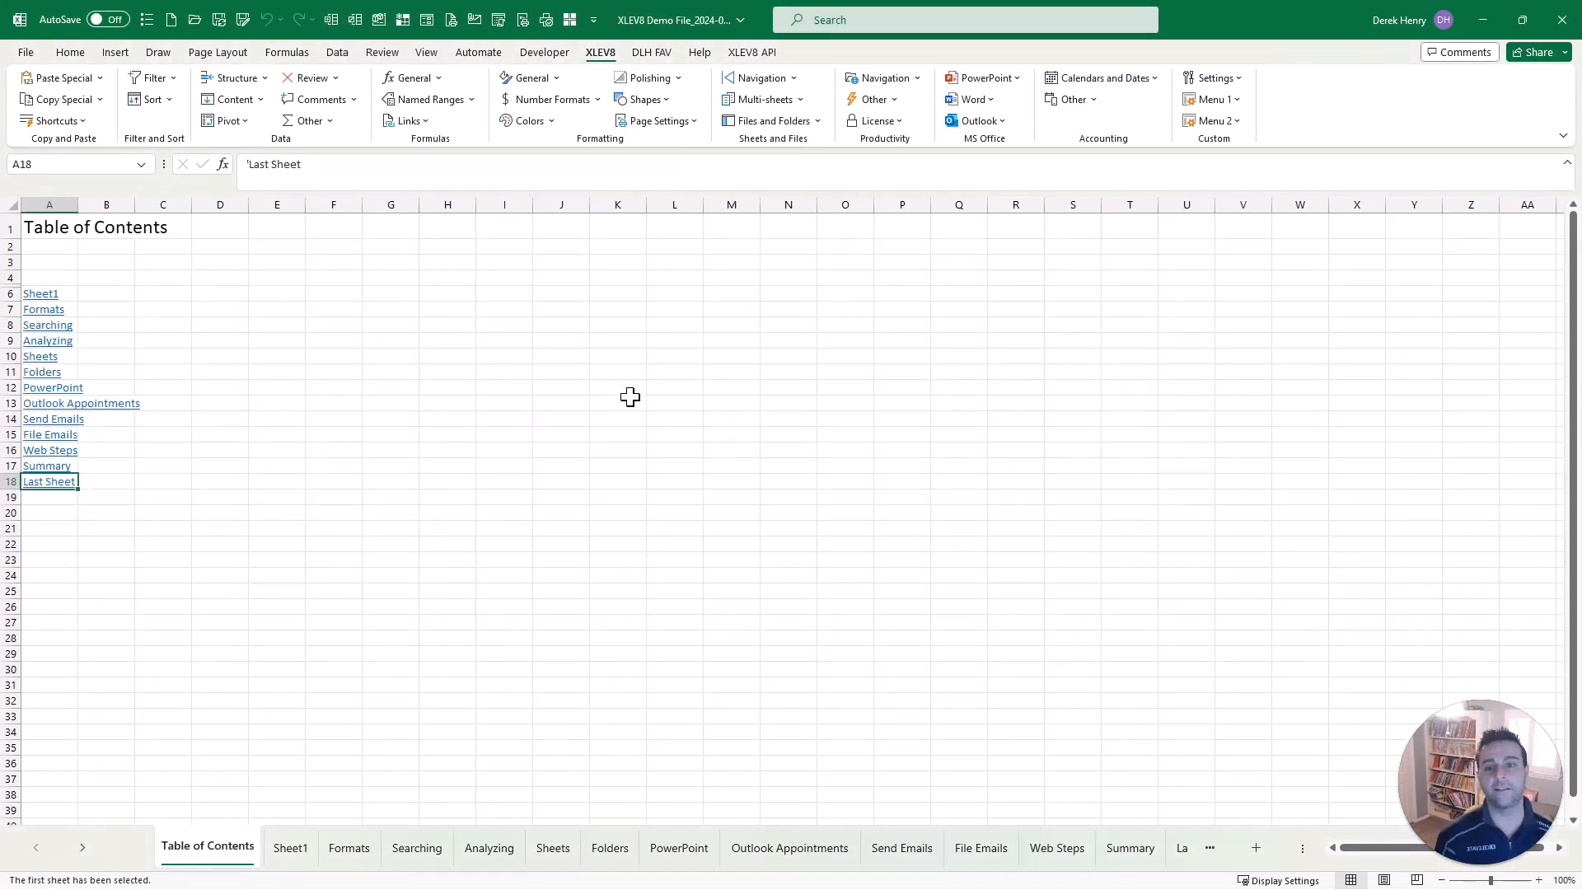
Step: Search the workbook's sheets for "she" with the jump action, clear the search and close it
key("ctrl+shift+s")
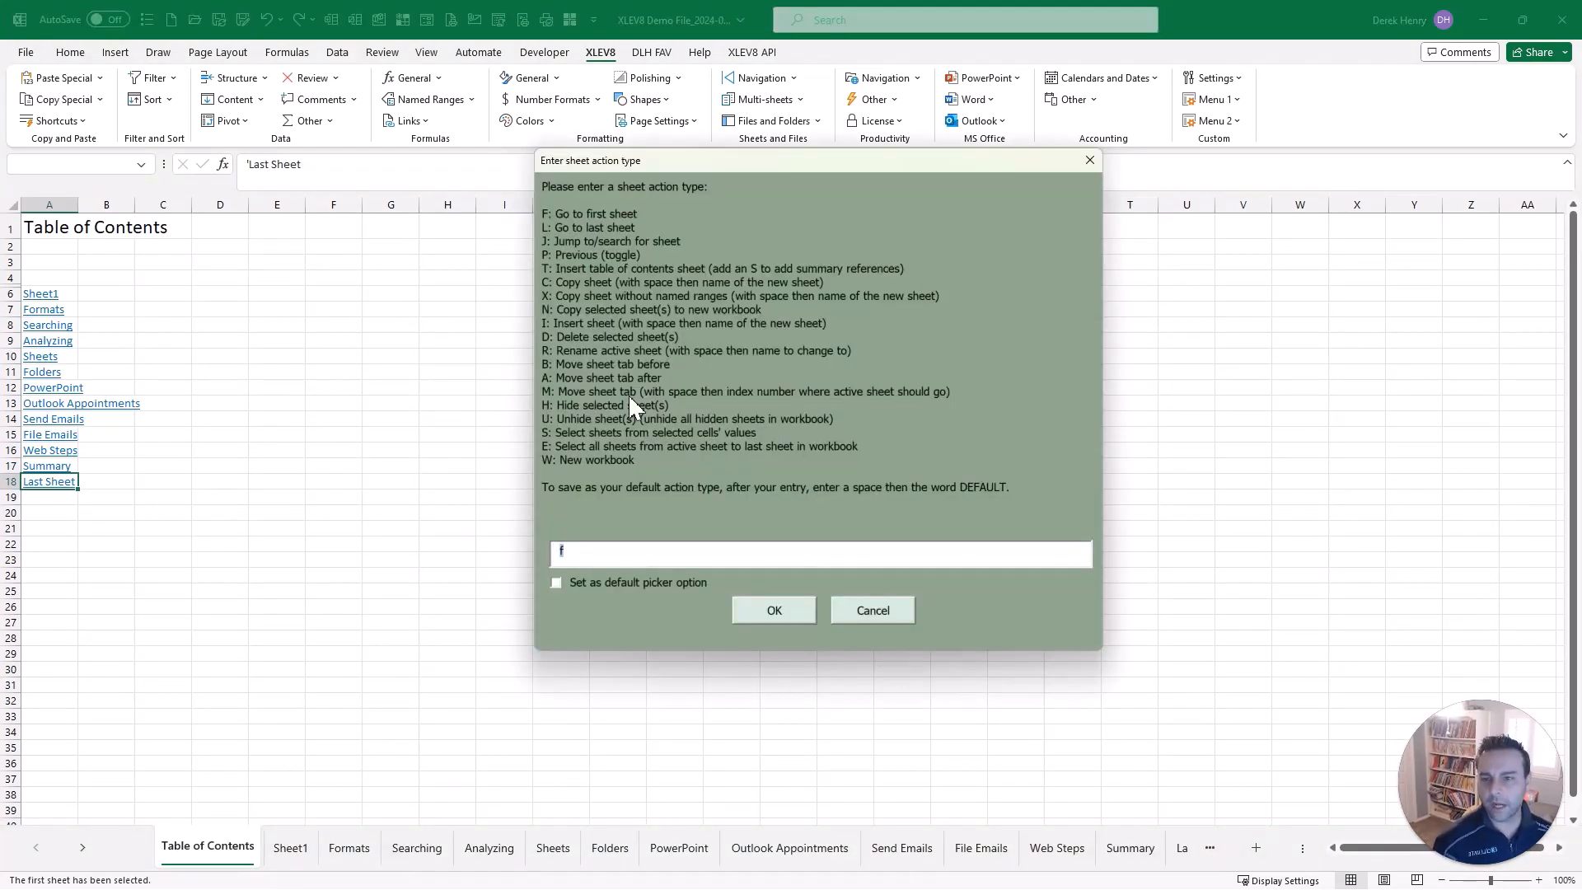
type("j")
key("Return")
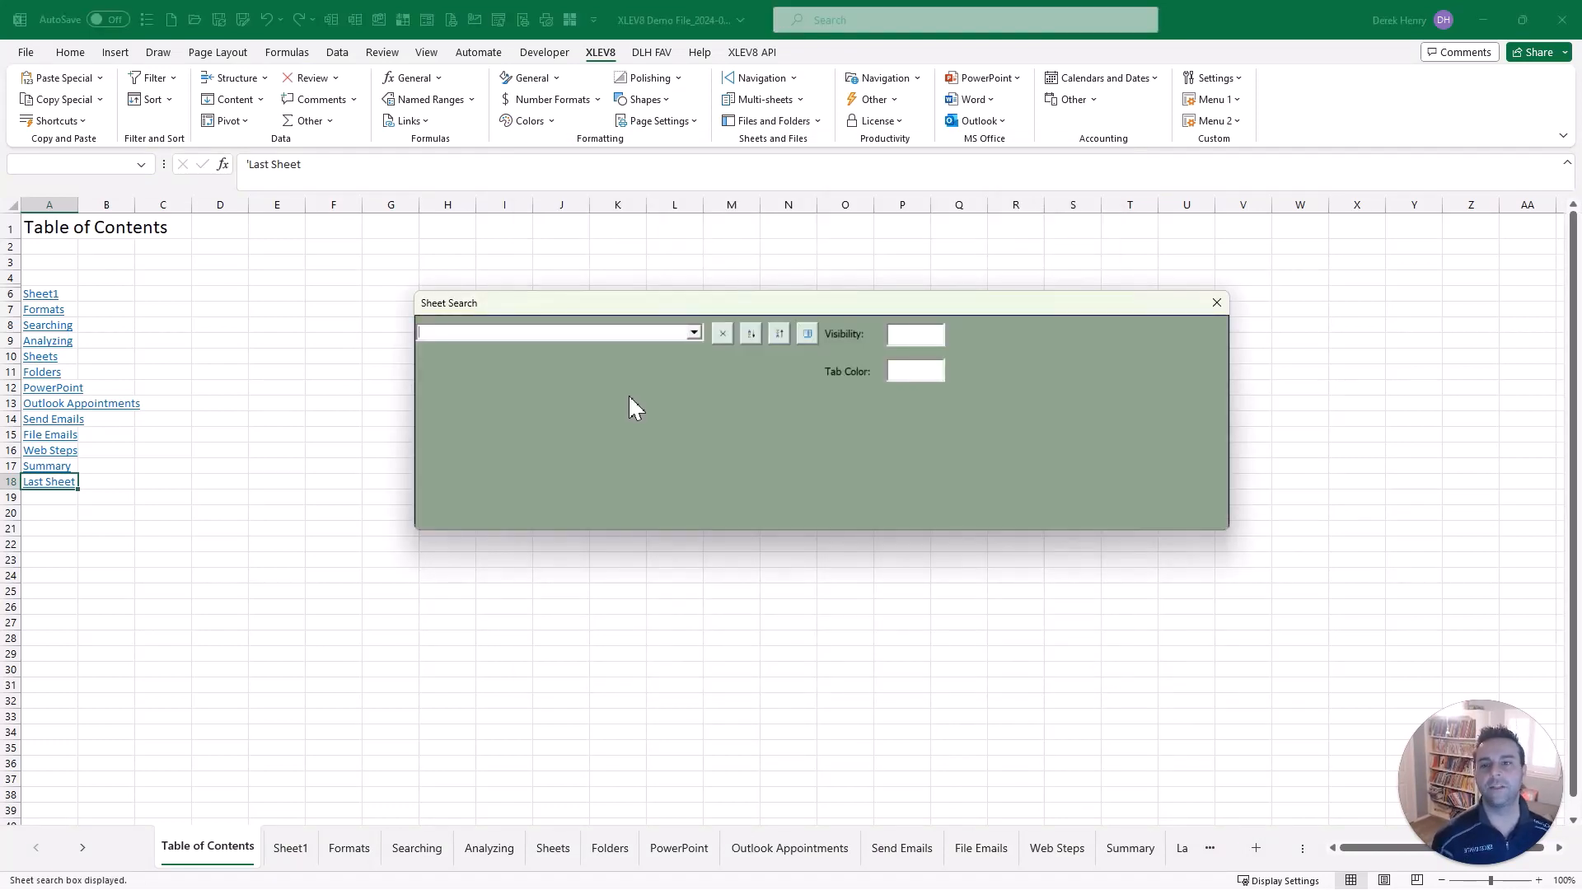
type("she")
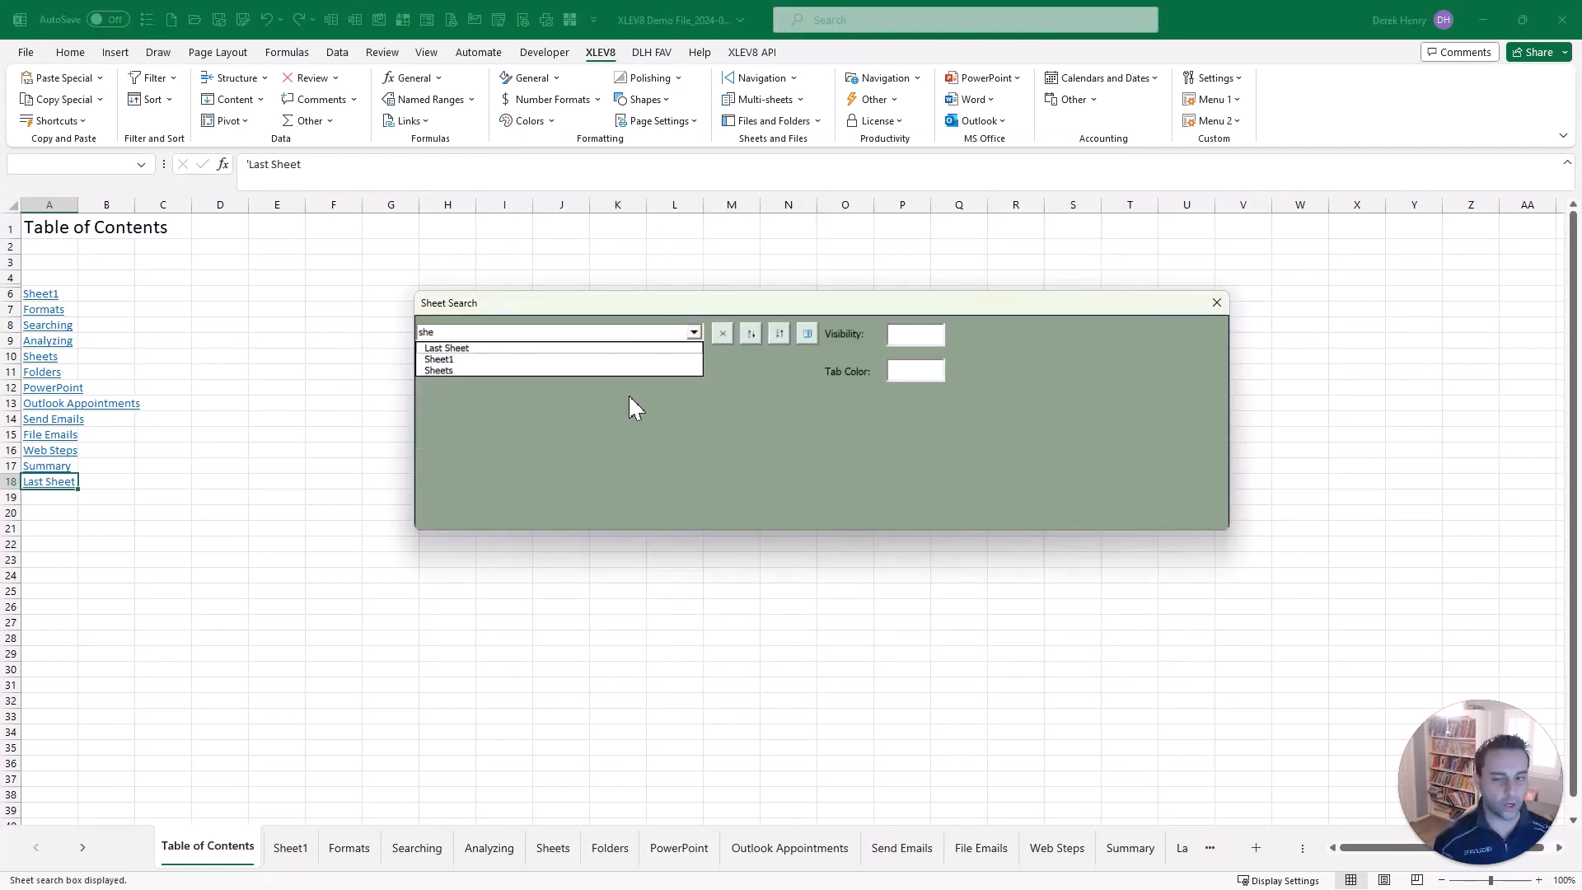
key("Escape")
key("Escape")
key("Escape")
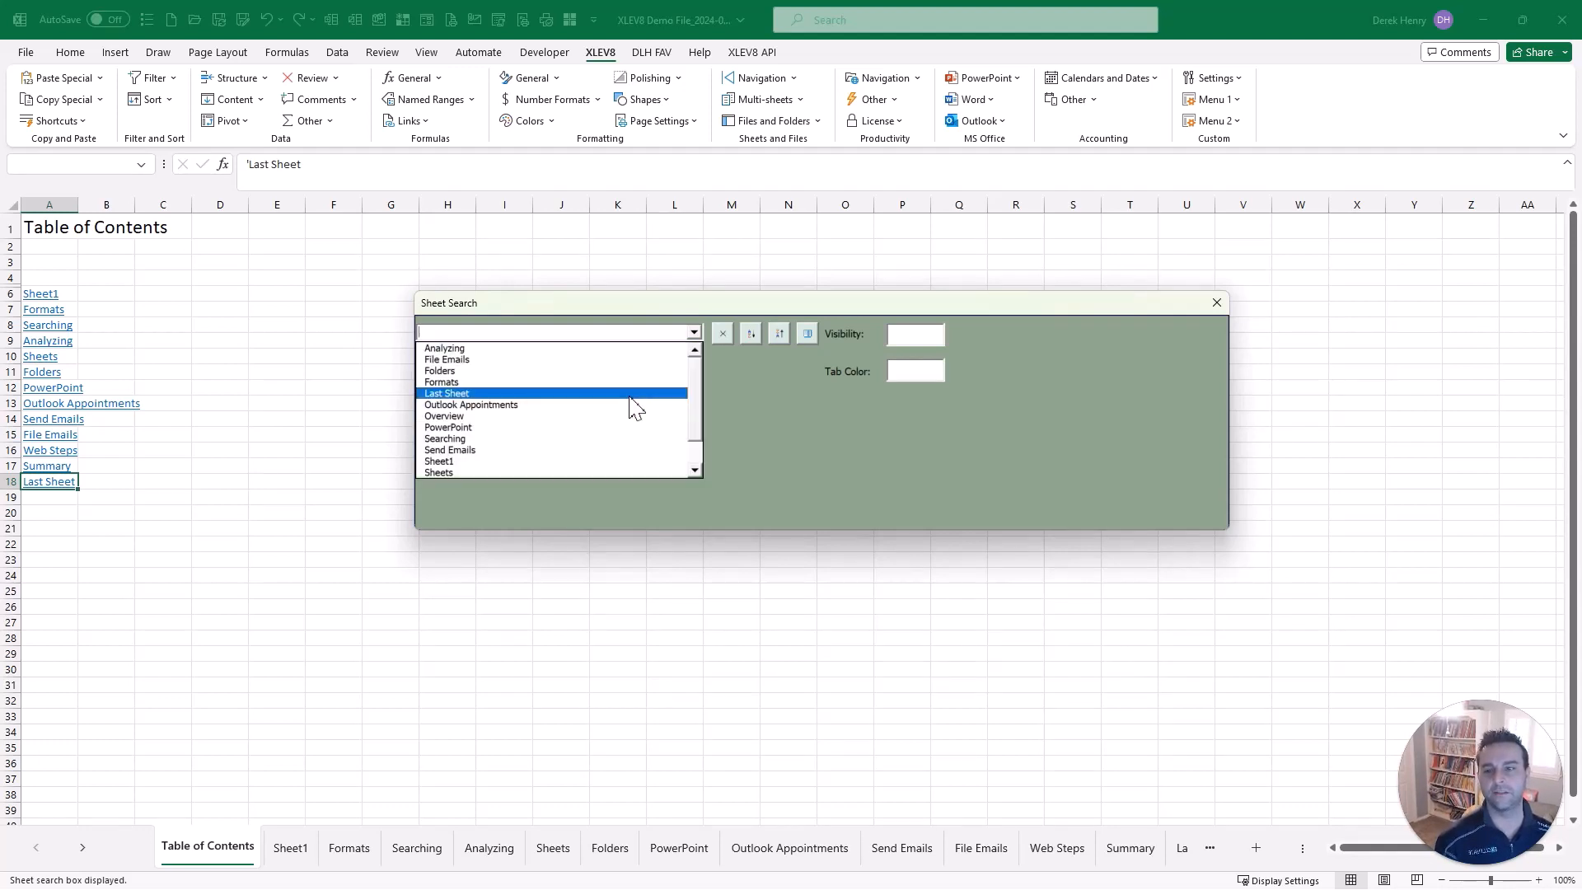
Step: Run the go-to-first-sheet action and move on to the Formats sheet
key("ctrl+shift+s")
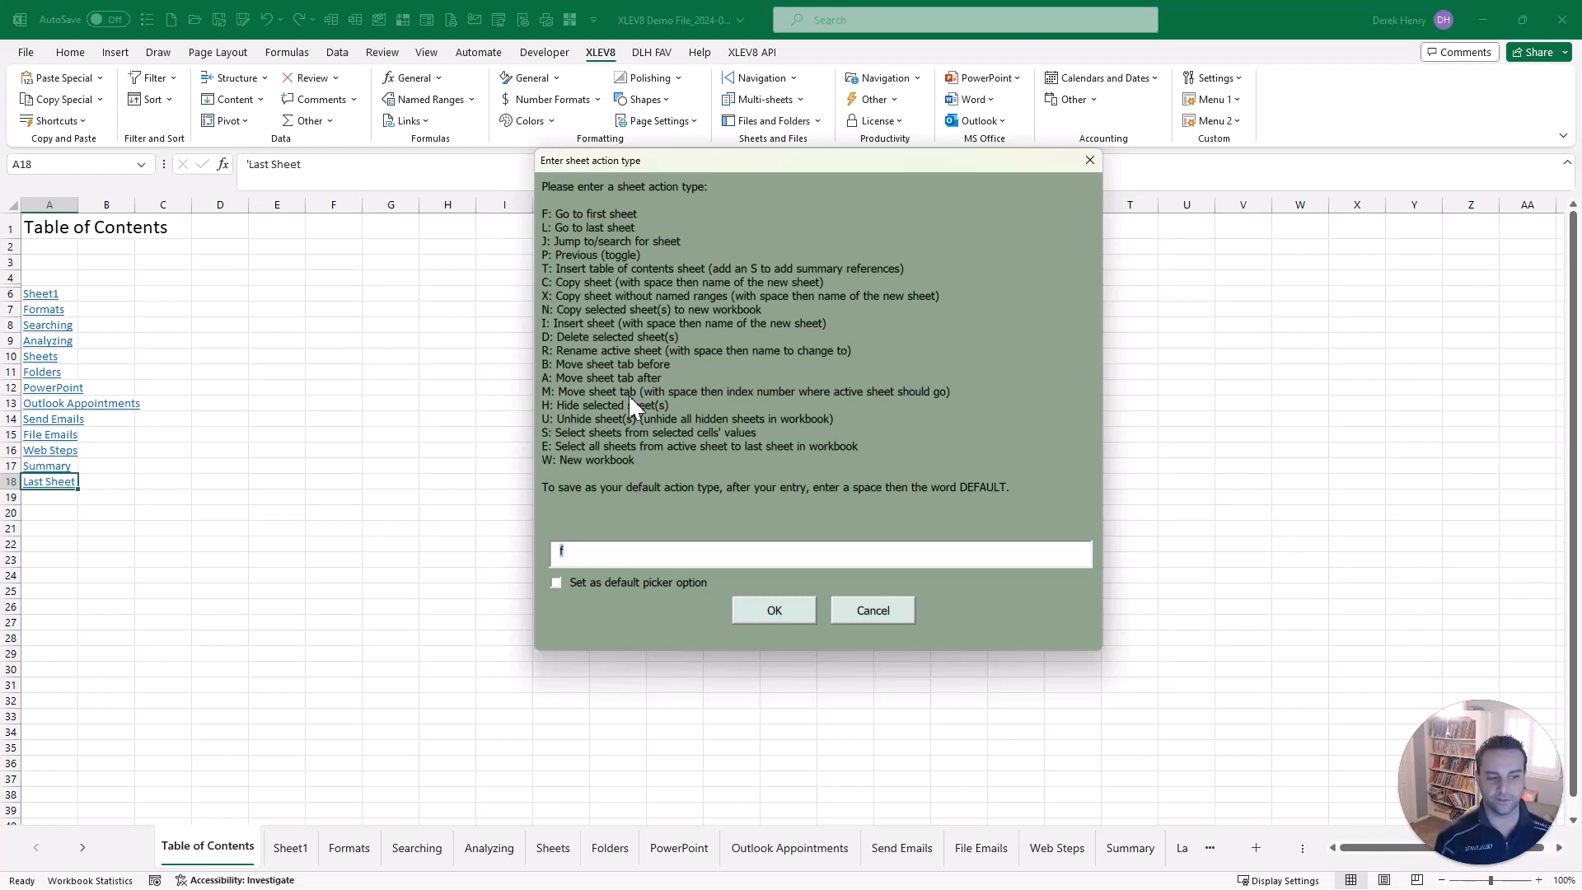
key("Return")
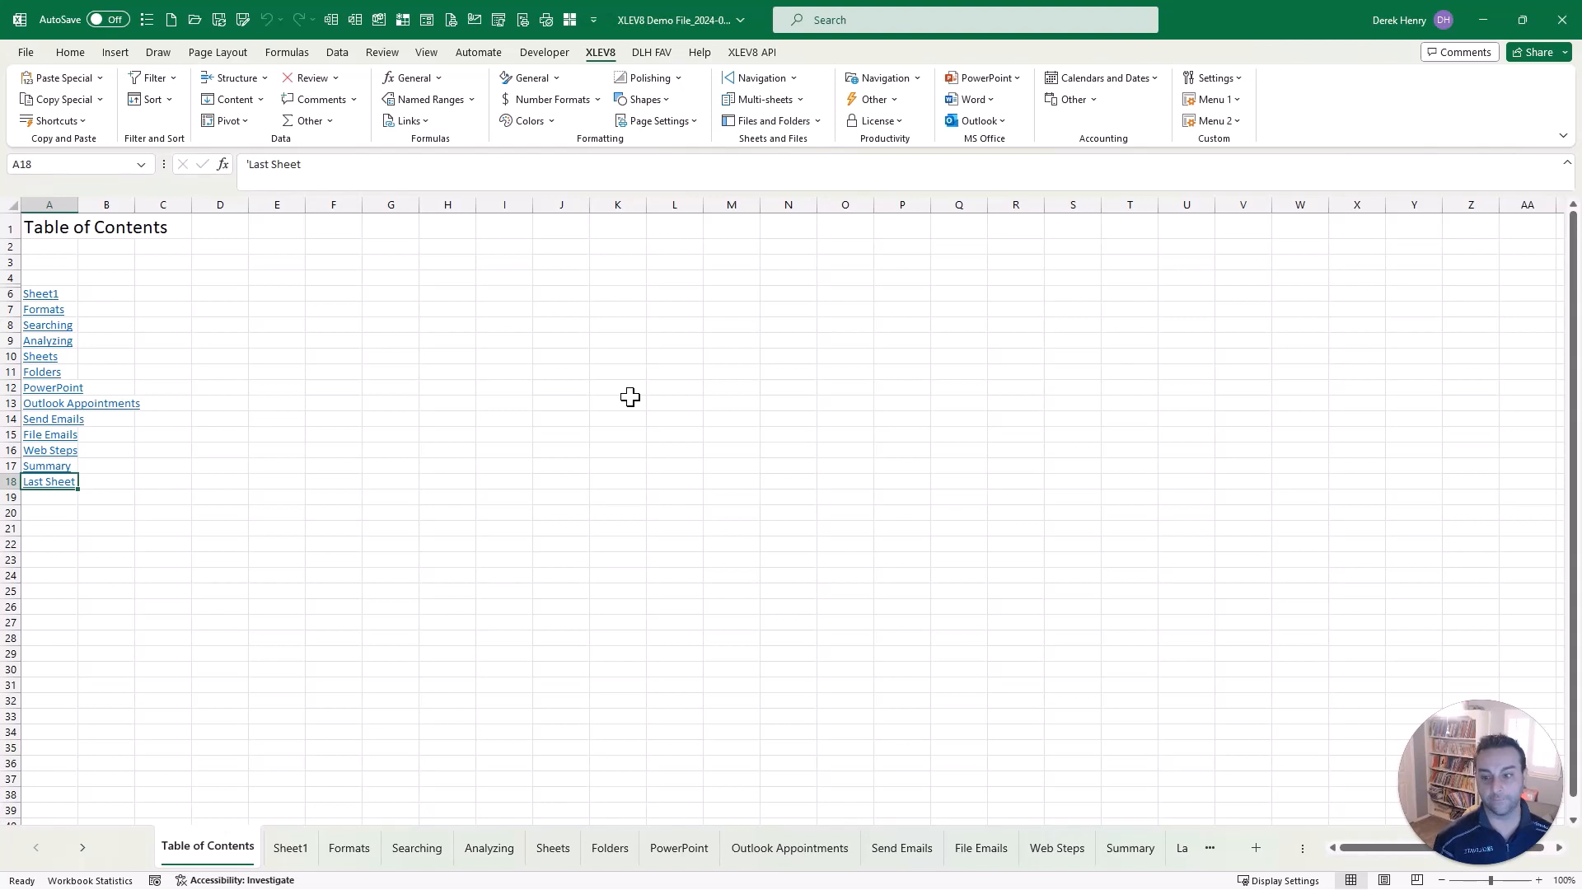
key("ctrl+Page_Down")
key("ctrl+Page_Down")
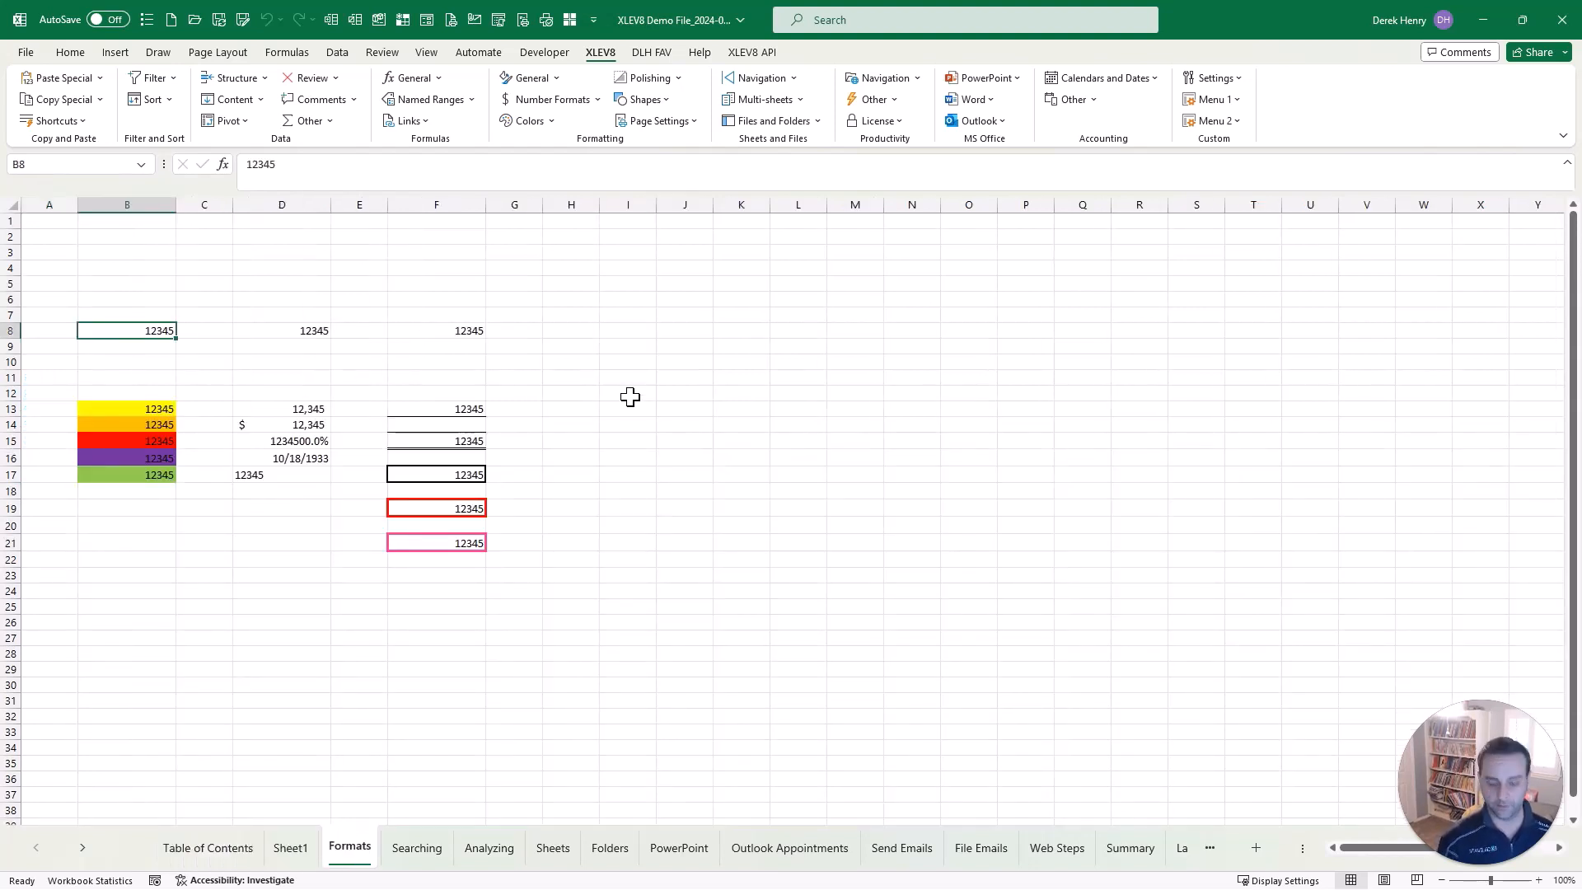
Step: Cycle cell B8's fill through the default highlight colors and back to blank
key("ctrl+shift+h")
key("ctrl+shift+h")
key("ctrl+shift+h")
key("ctrl+shift+h")
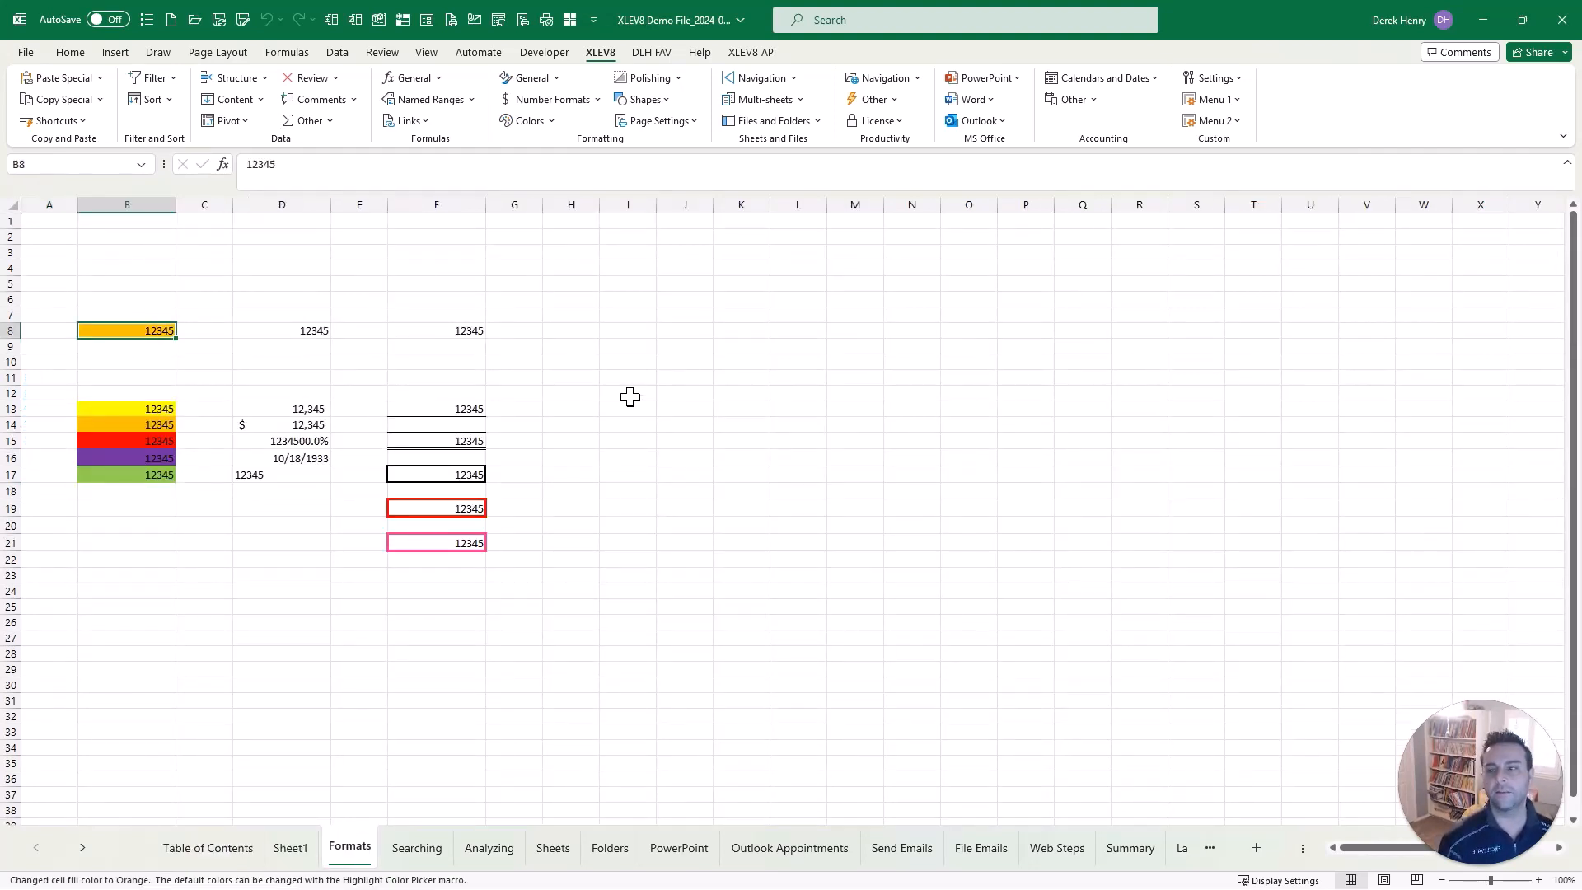
key("ctrl+shift+h")
key("ctrl+shift+h")
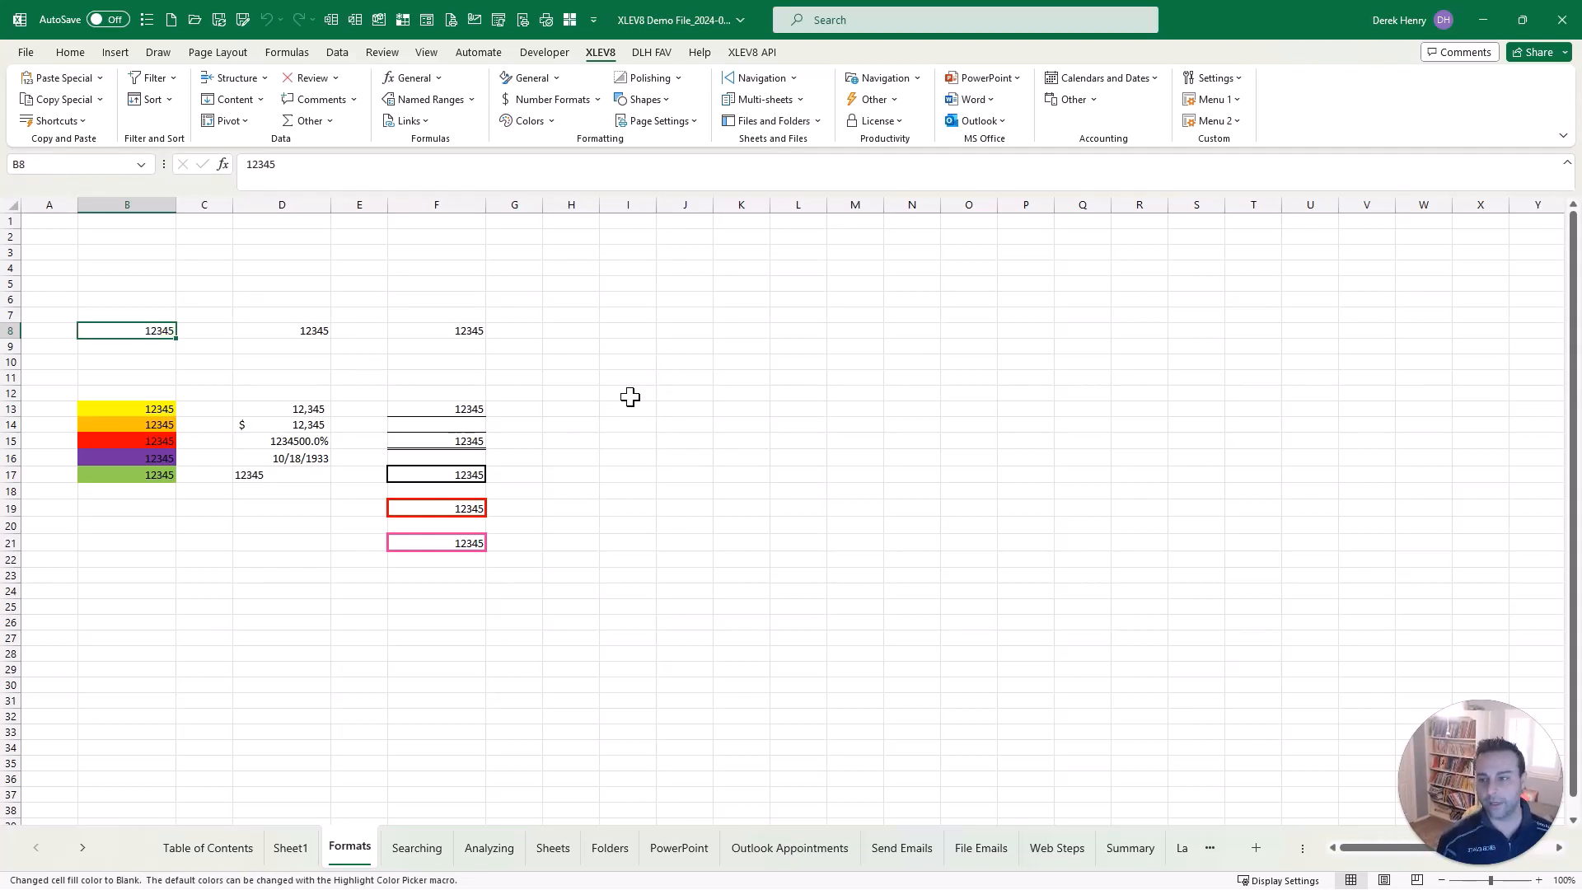
Step: Cycle cell D8 through the default number formats and back to General
key("Right")
key("Right")
key("ctrl+shift+n")
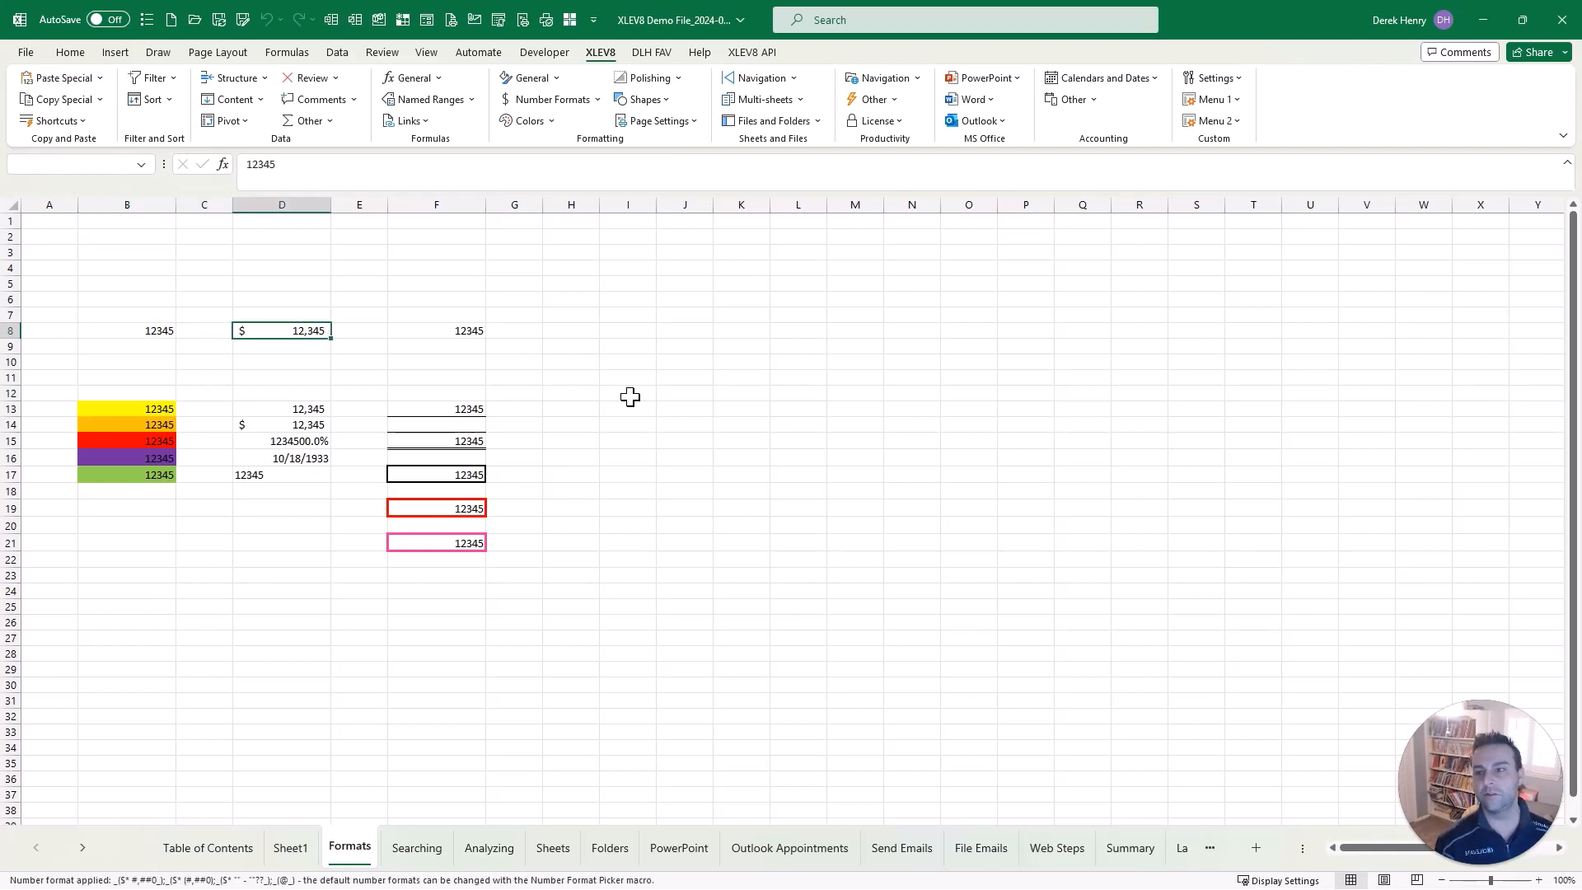
key("ctrl+shift+n")
key("ctrl+shift+n")
key("ctrl+shift+n")
key("ctrl+shift+n")
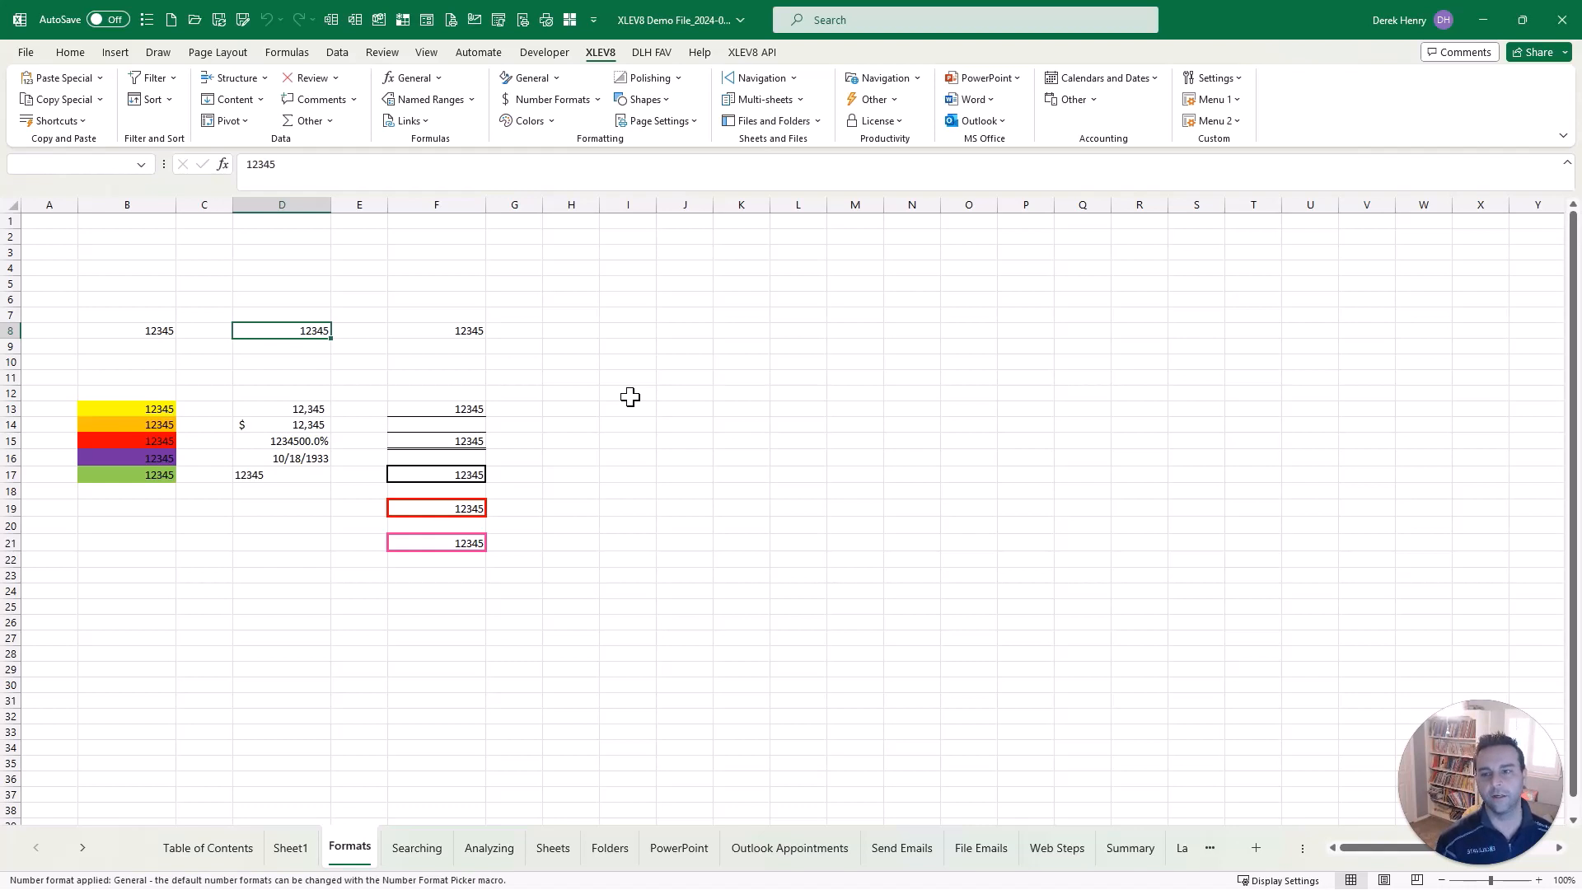
Step: Cycle cell F8 through the custom border styles, including the red box, and back to no border
key("Right")
key("Right")
key("Right")
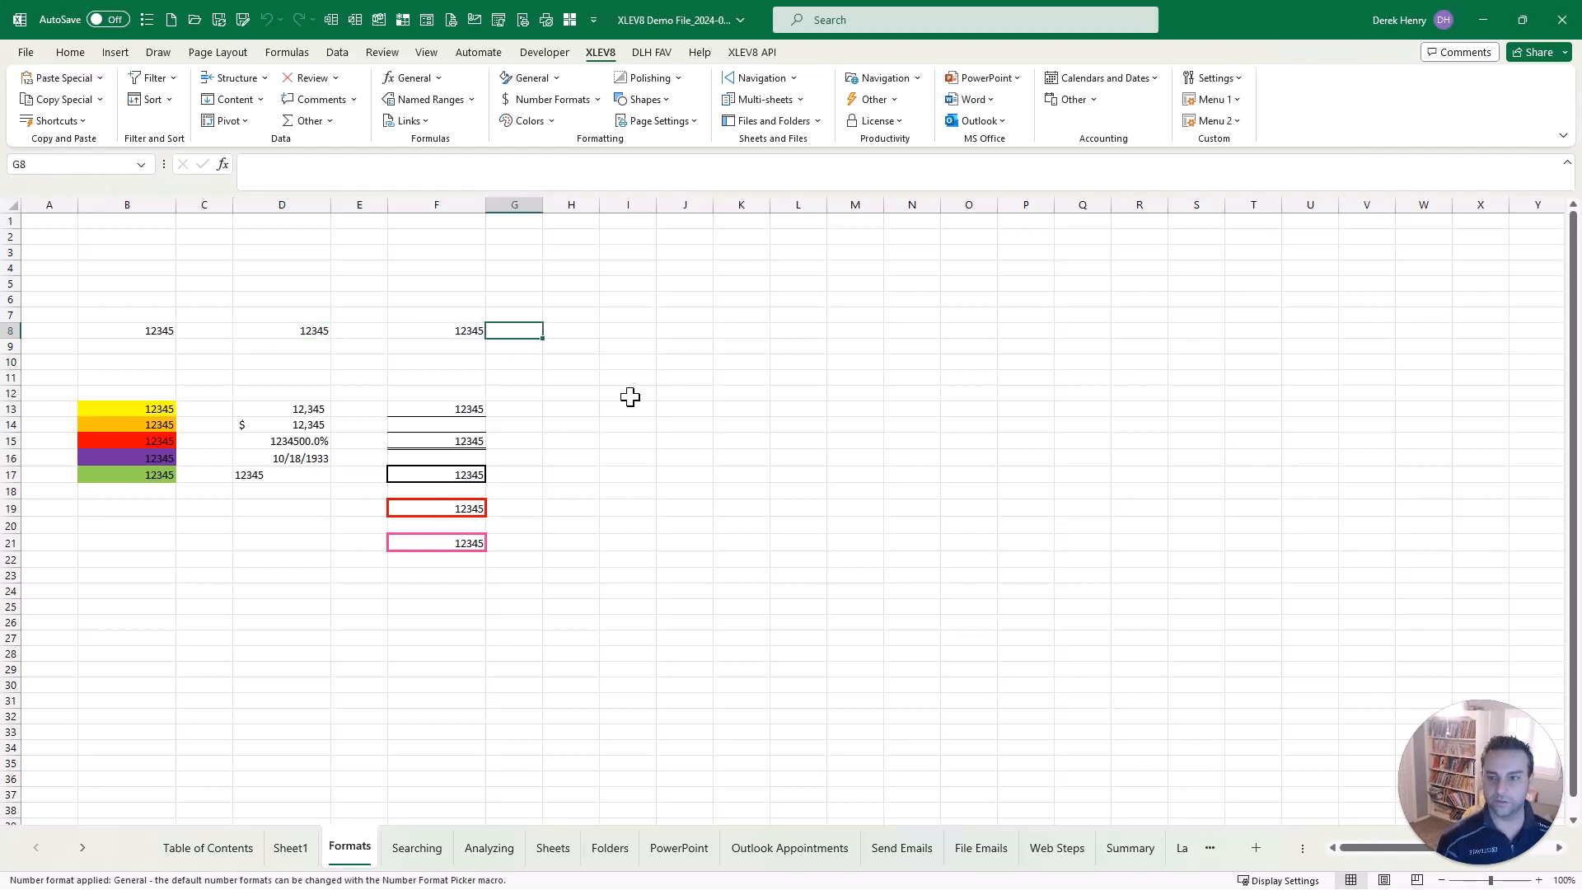
key("Left")
key("ctrl+shift+b")
key("Right")
key("Left")
key("ctrl+shift+b")
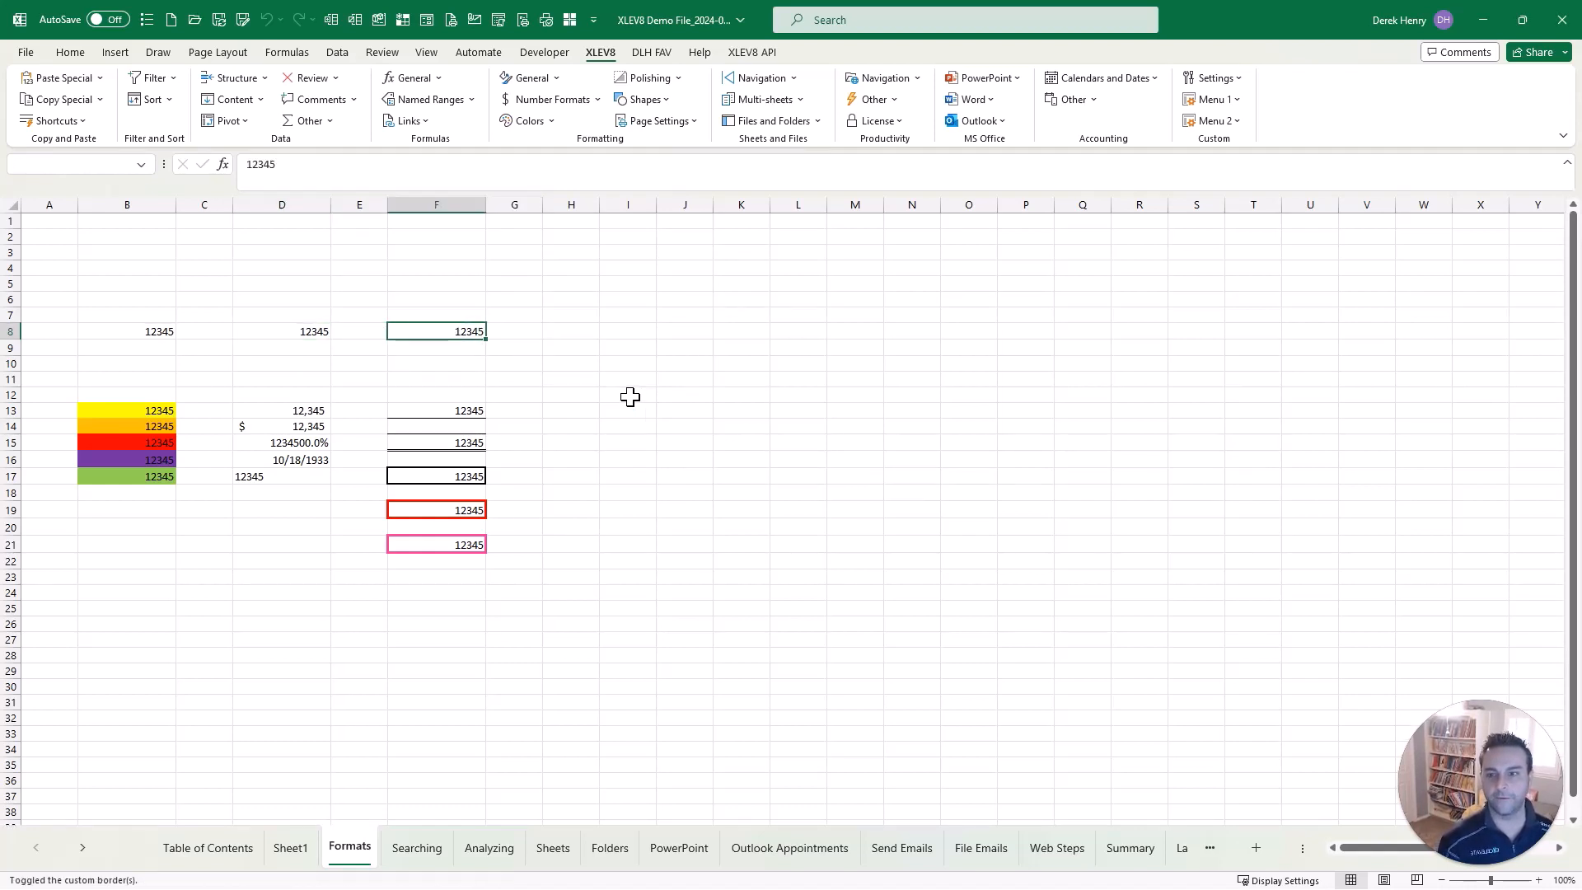
key("Right")
key("Left")
key("ctrl+shift+b")
key("Right")
key("Left")
key("ctrl+shift+b")
key("Right")
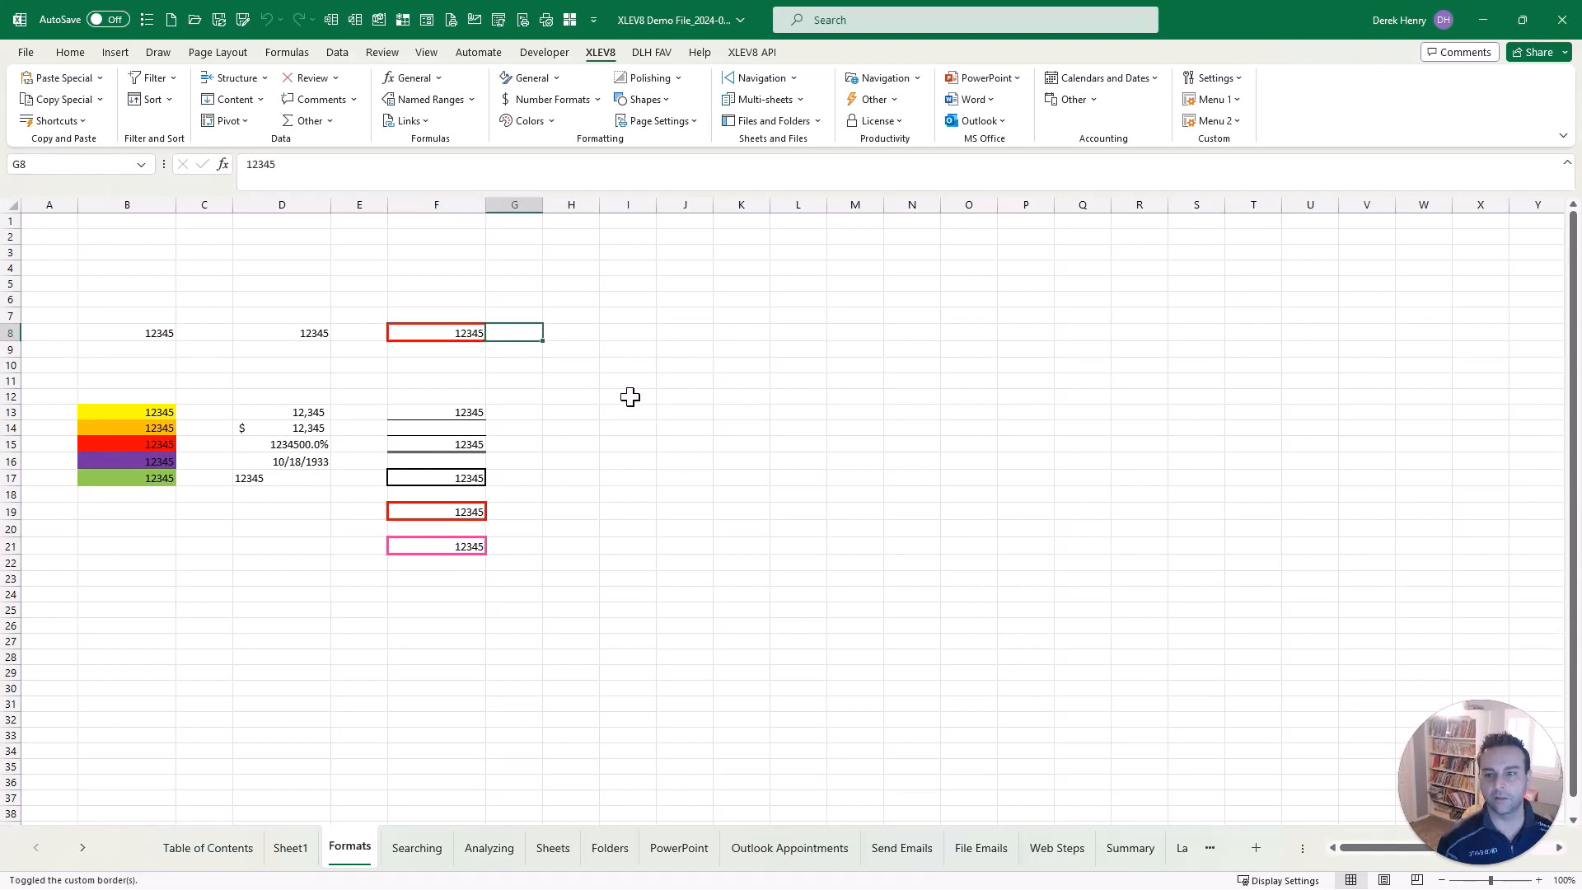
key("Left")
key("Right")
key("Left")
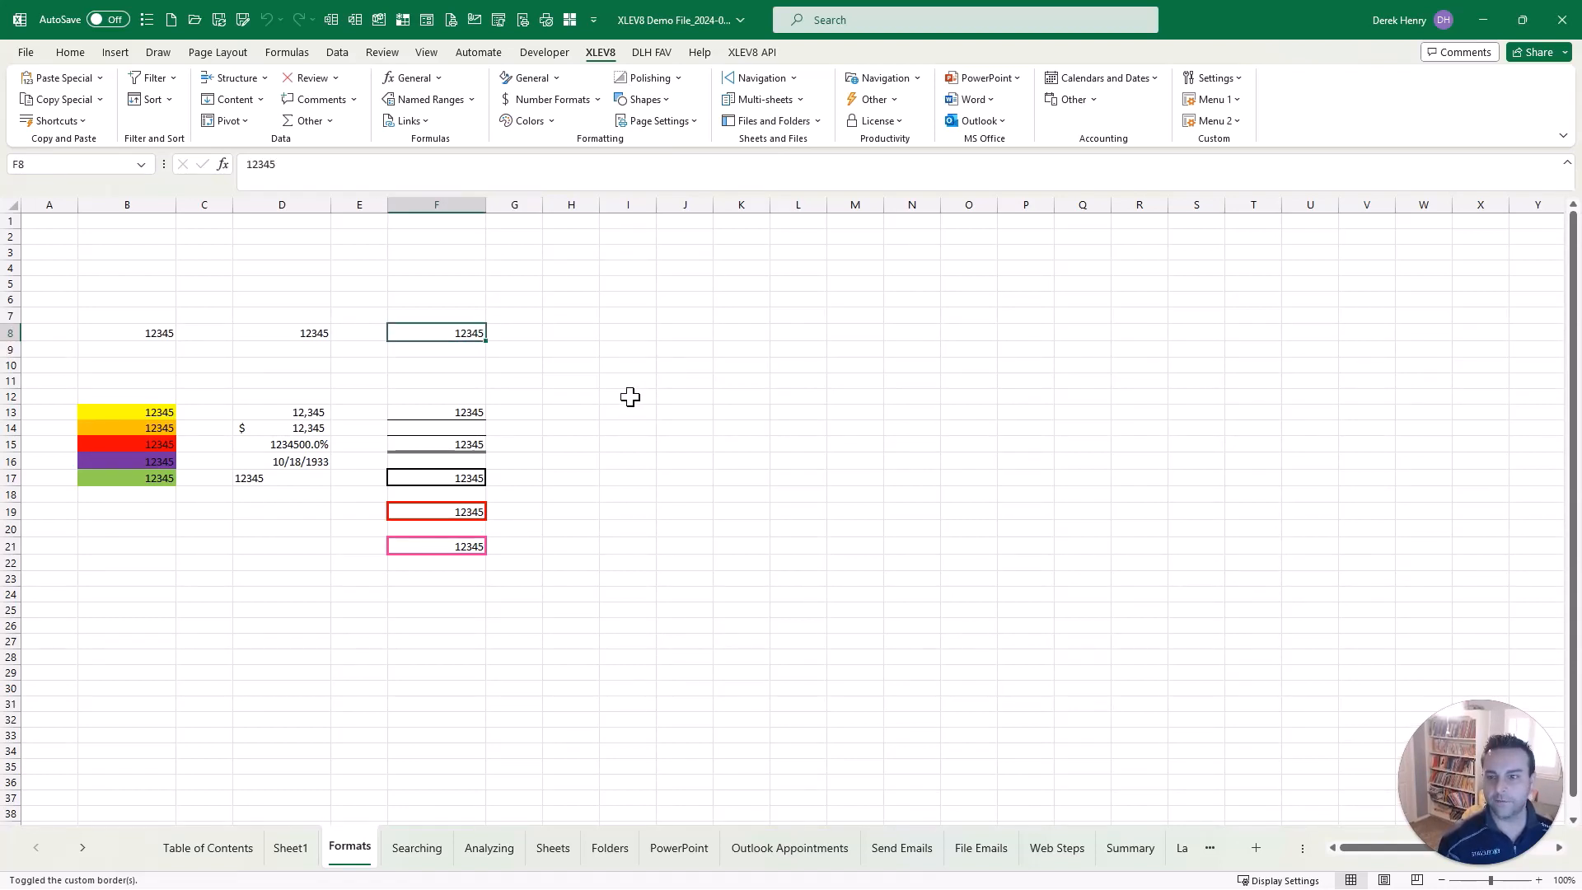
key("ctrl+shift+b")
key("Right")
key("Left")
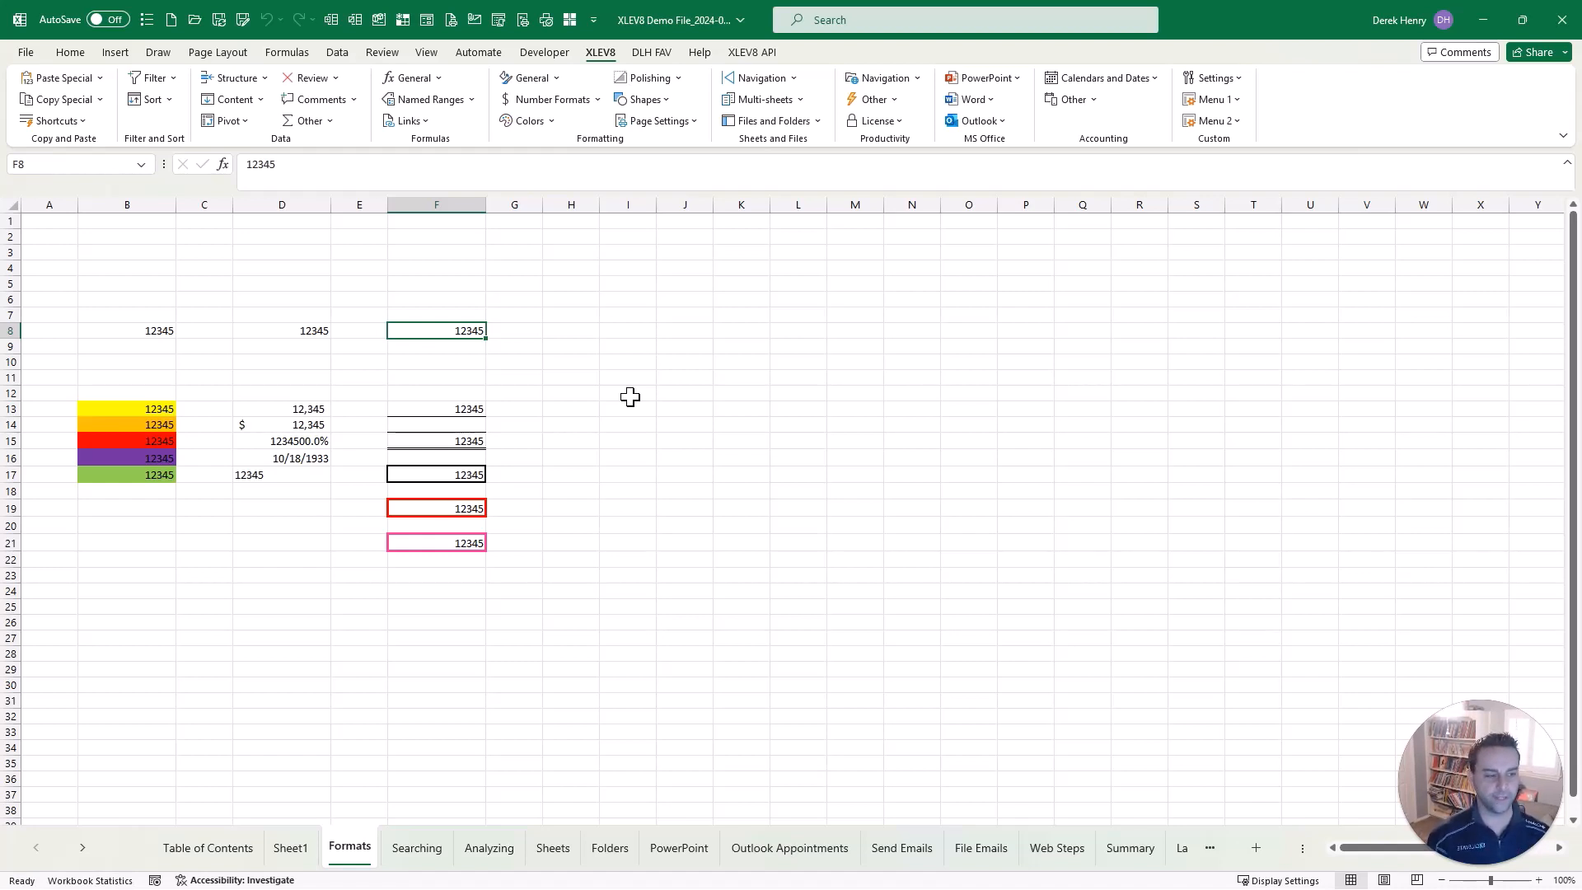
Step: On the Searching sheet, search the recent files for "test", browse the matching file paths, and close the search
key("ctrl+Page_Down")
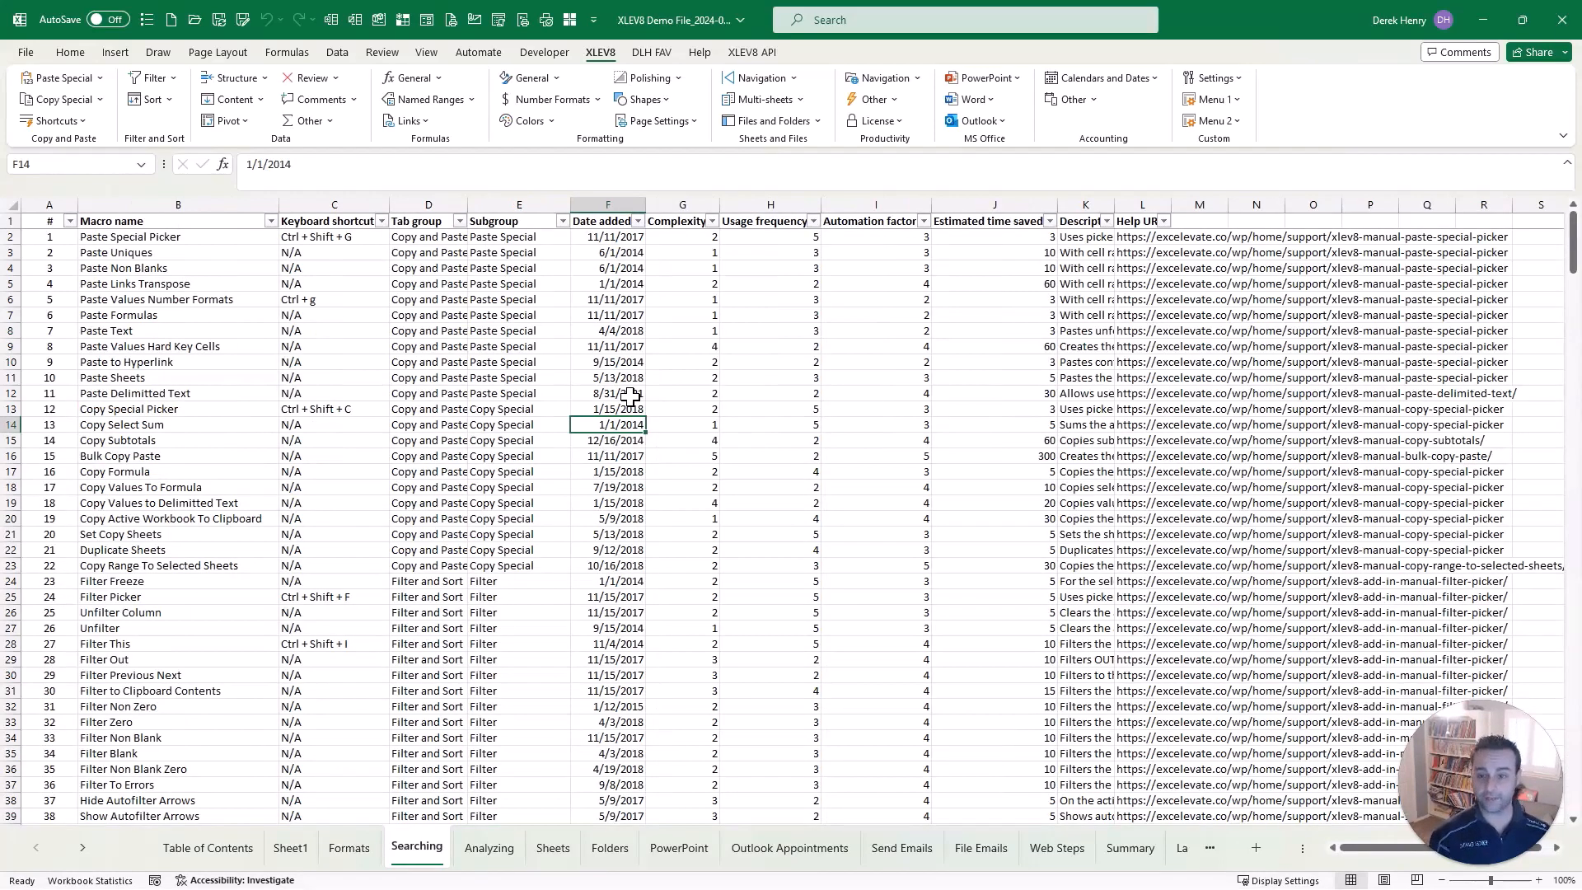
key("ctrl+shift+r")
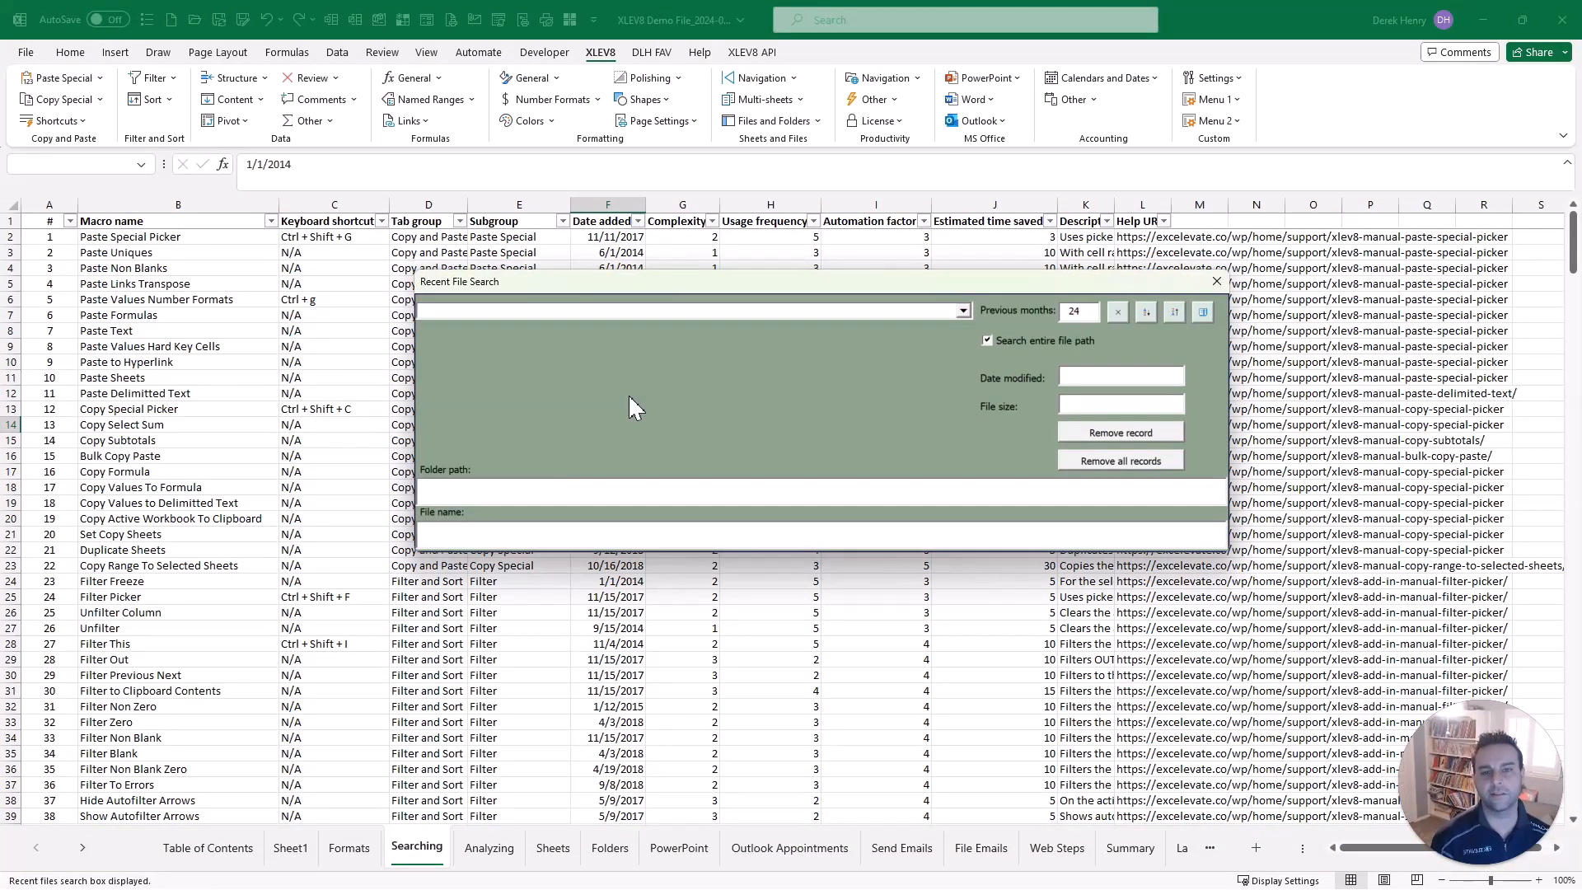
type("test")
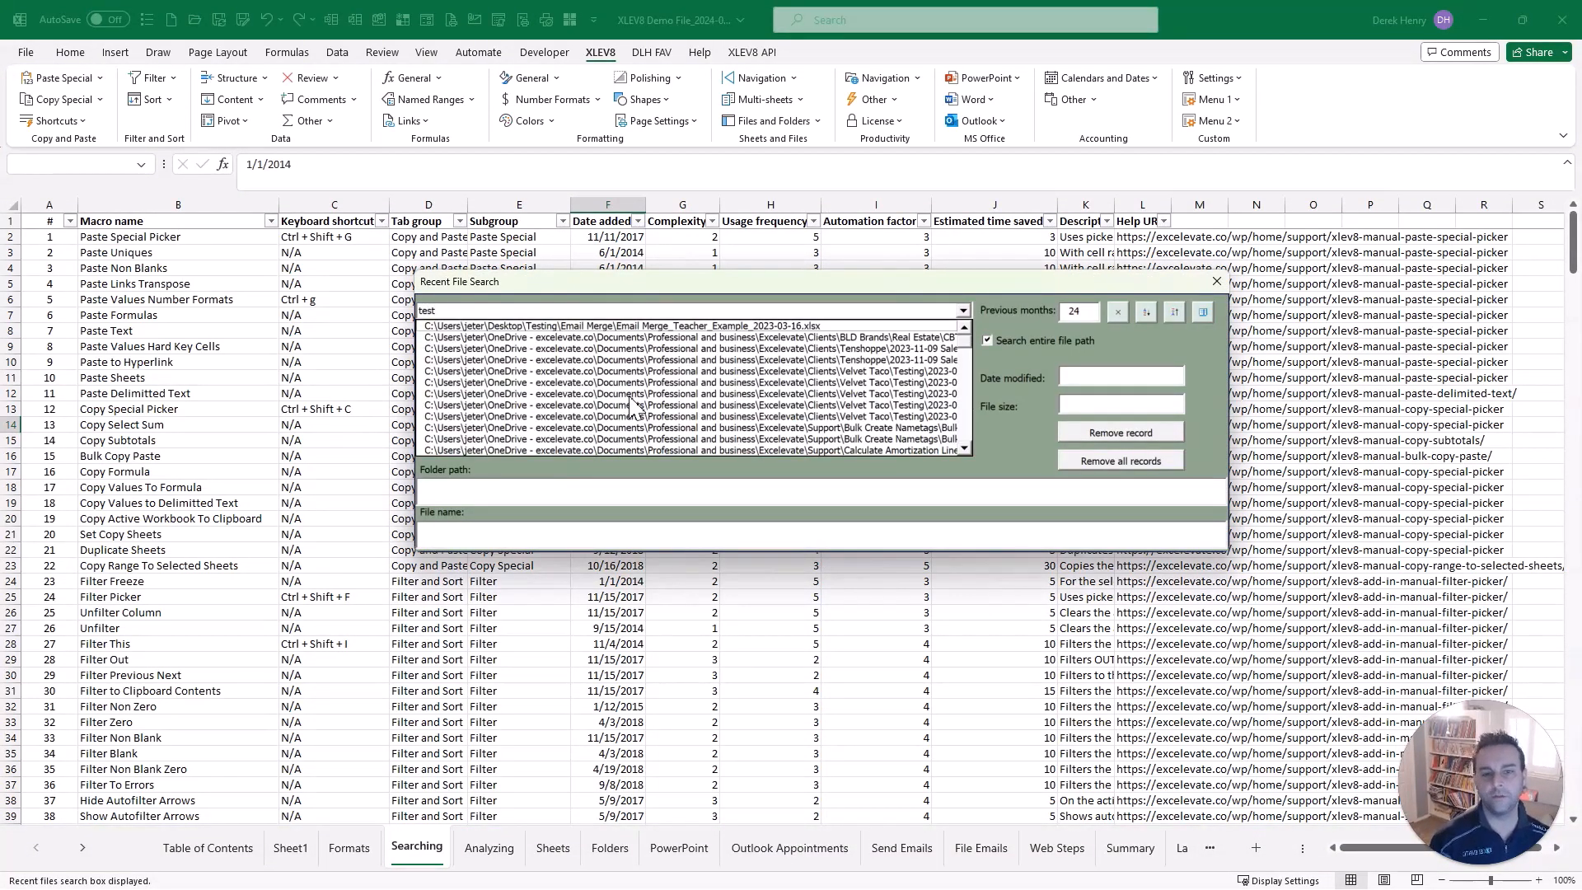
key("Down")
key("Down")
key("Down")
key("Down")
key("Up")
key("Up")
key("Up")
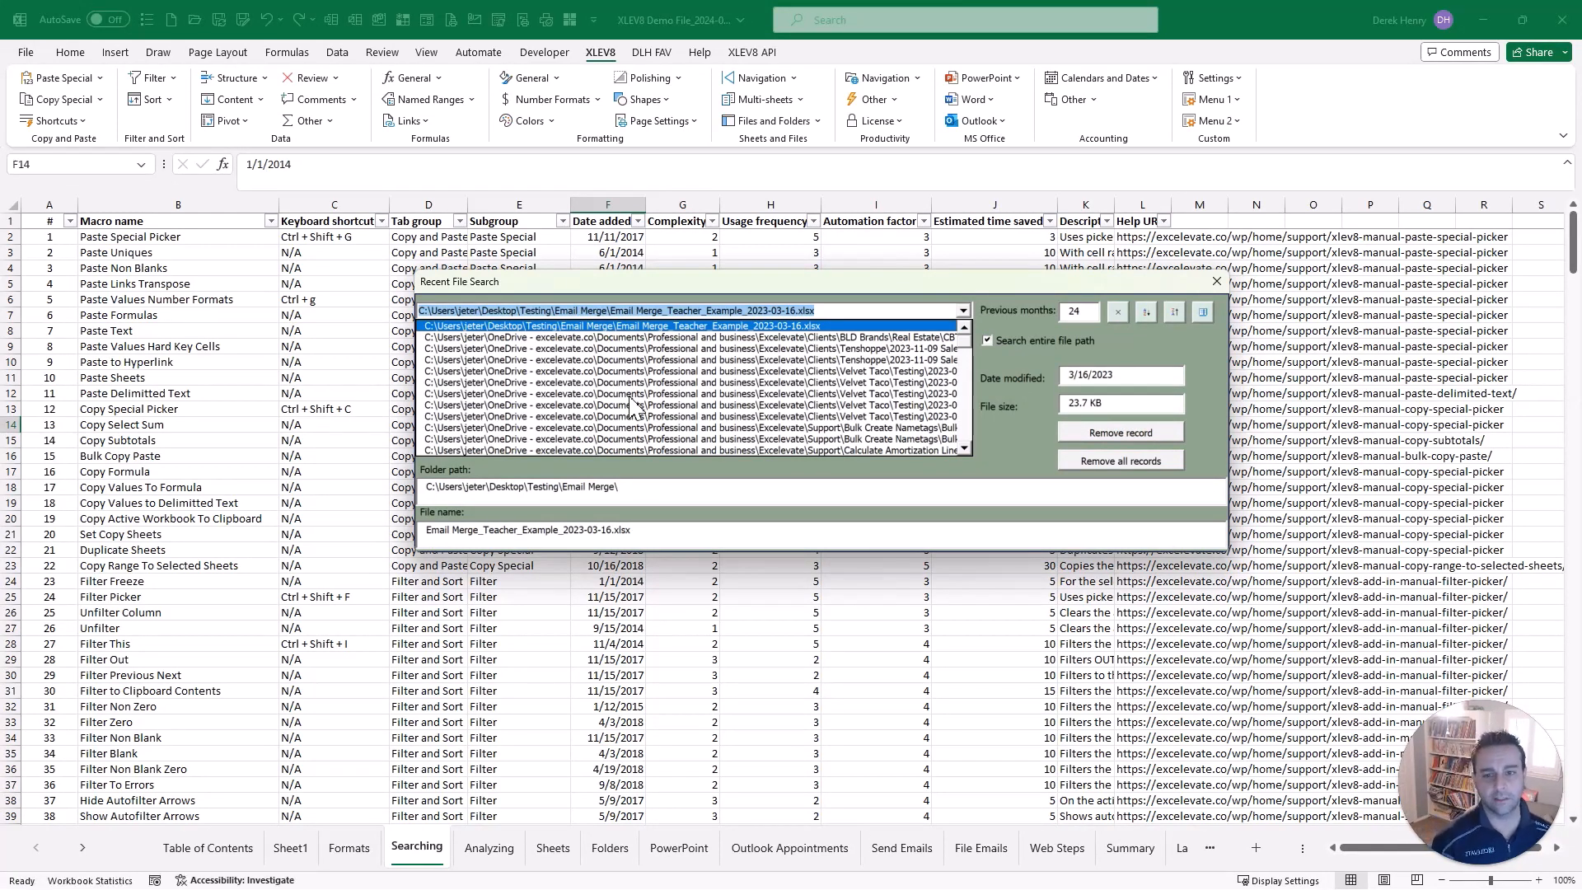
key("BackSpace")
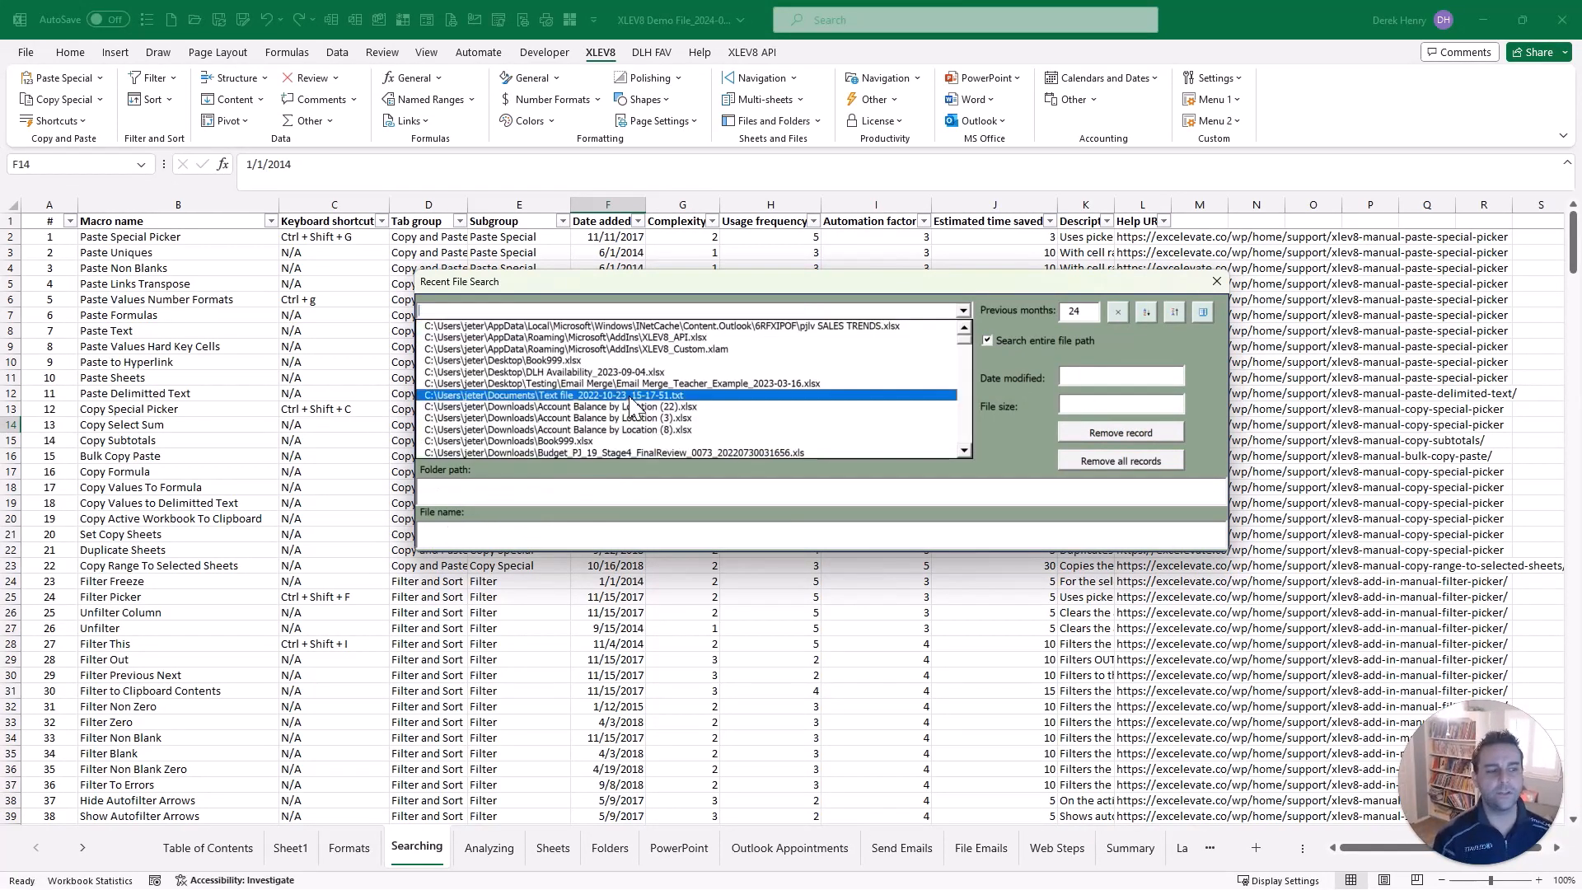
key("Escape")
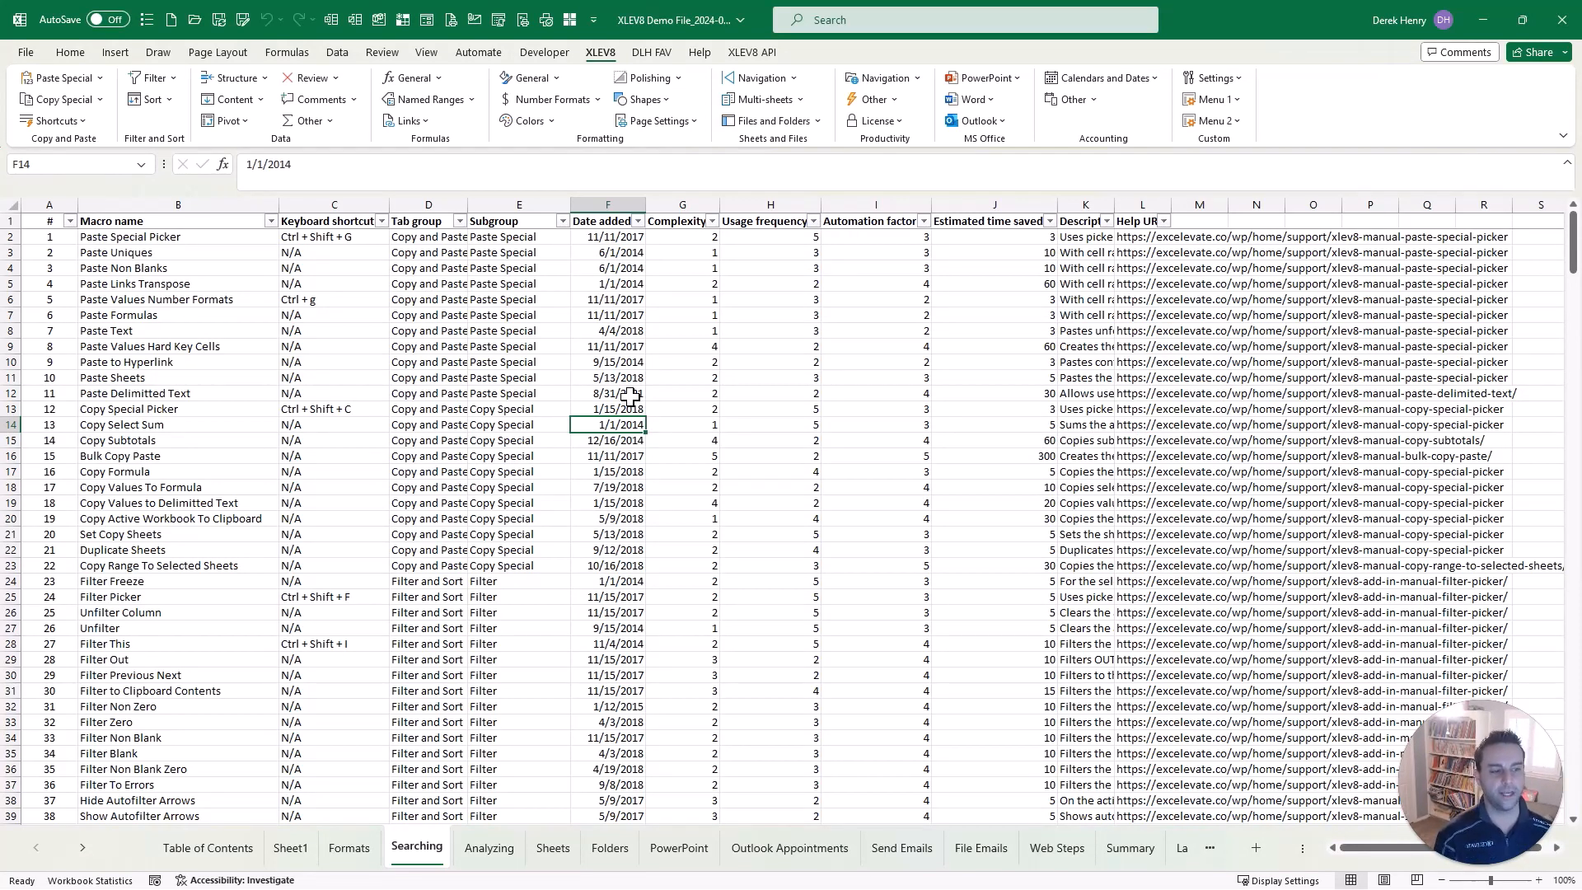
Step: Search the cells of the Macro name column for "copy" and jump to the Copy Formula entry
key("Left")
key("Left")
key("Left")
key("Left")
key("Up")
key("Up")
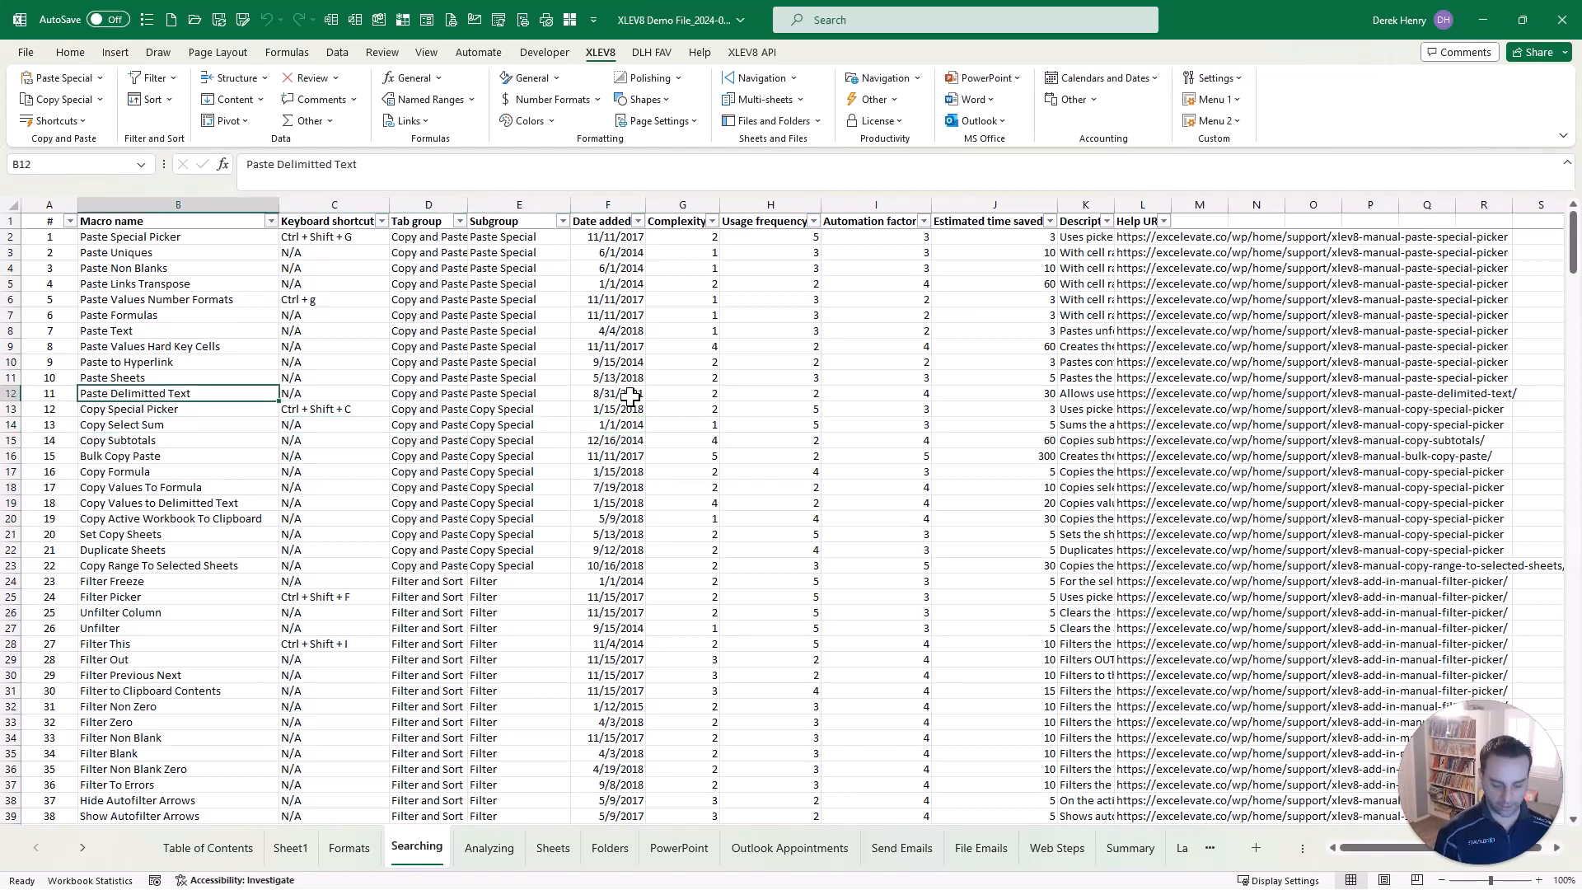
key("ctrl+shift+l")
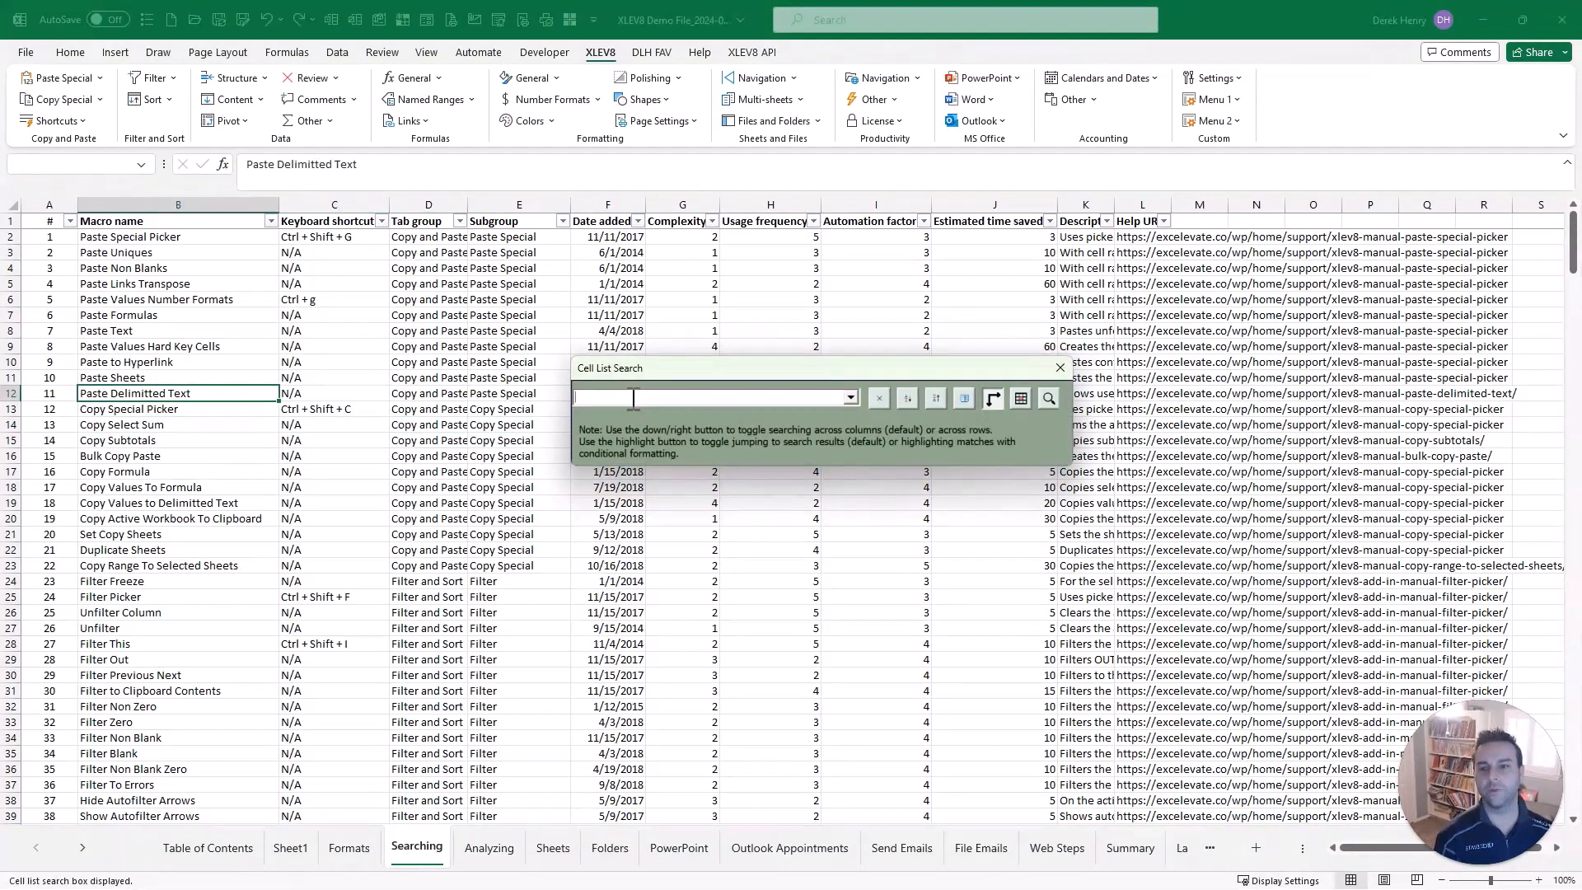
type("copy")
key("Down")
key("Down")
key("Down")
key("Down")
key("Down")
key("Down")
key("Down")
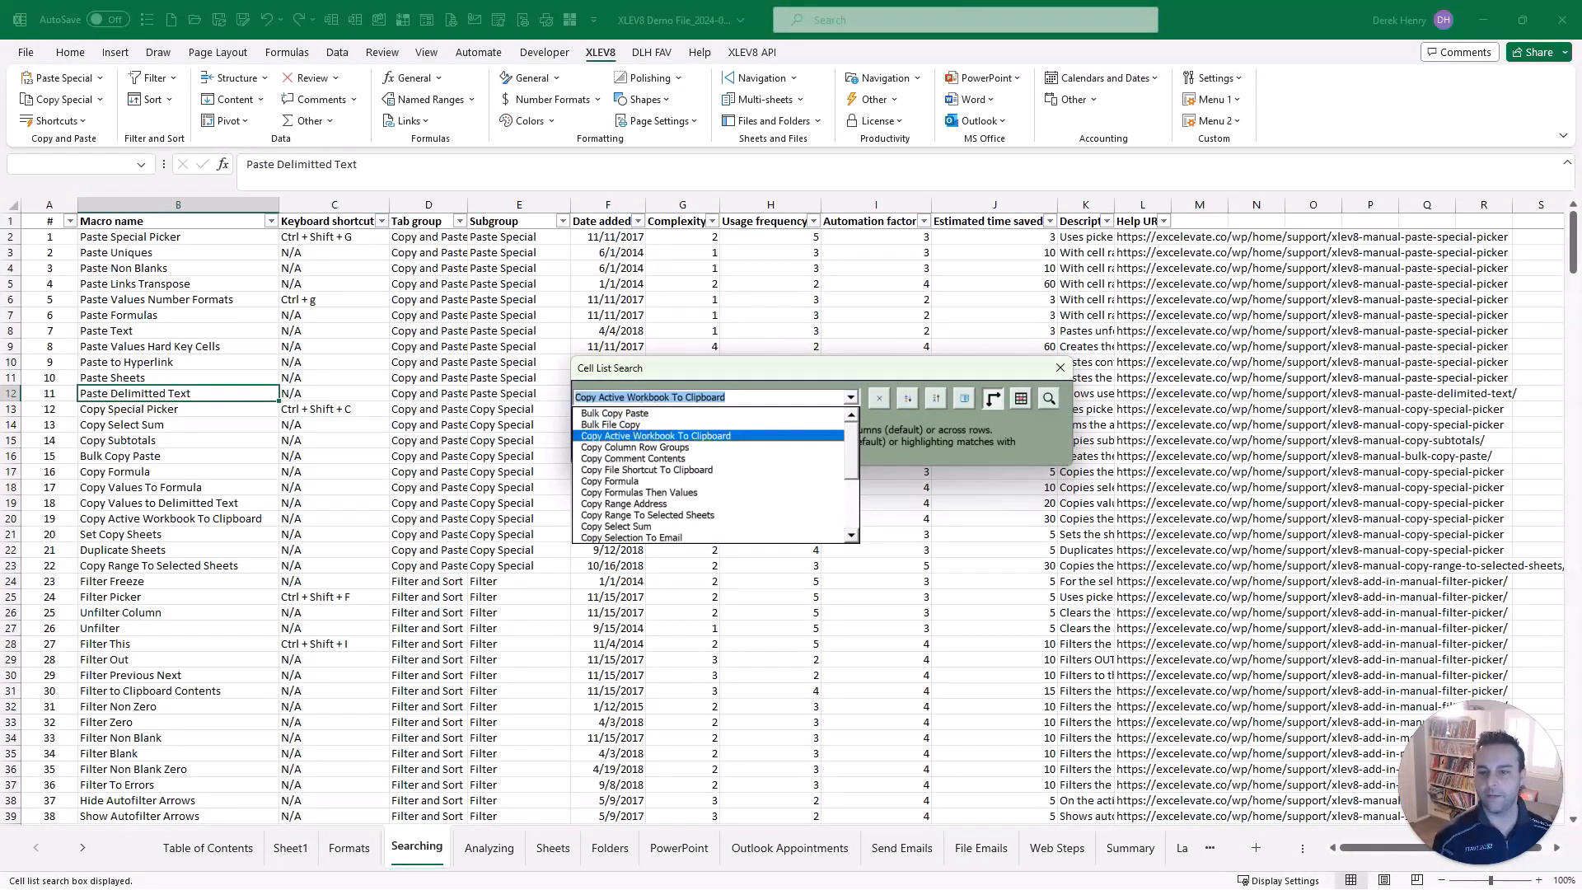
key("Return")
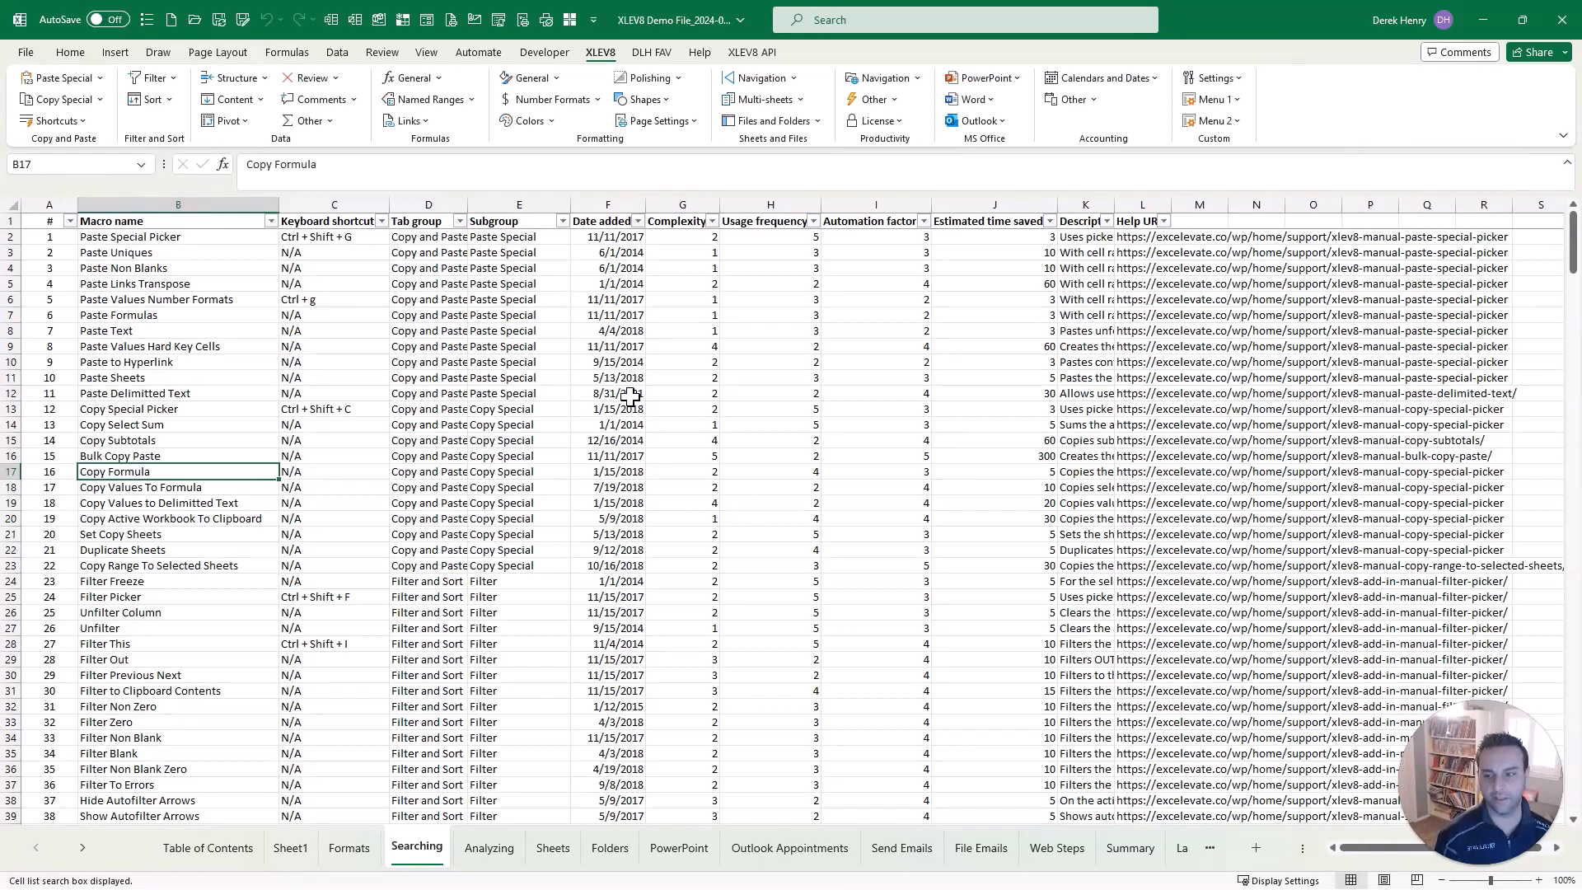
Step: Highlight all cells in the Macro name column that contain "copy" using the cell list search
key("ctrl+shift+l")
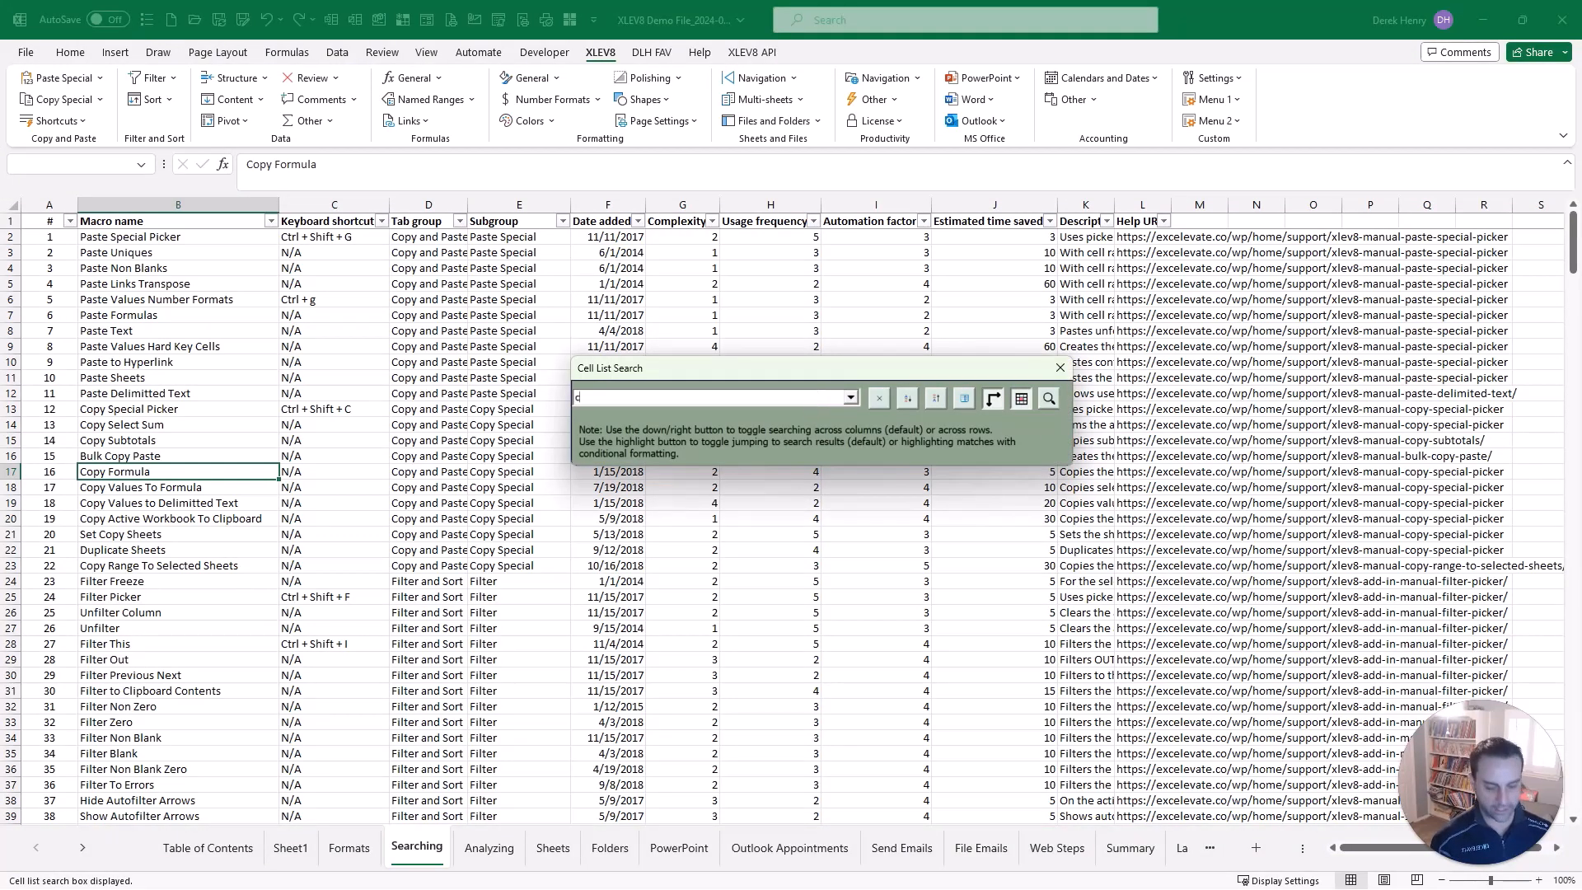
type("copy")
key("Return")
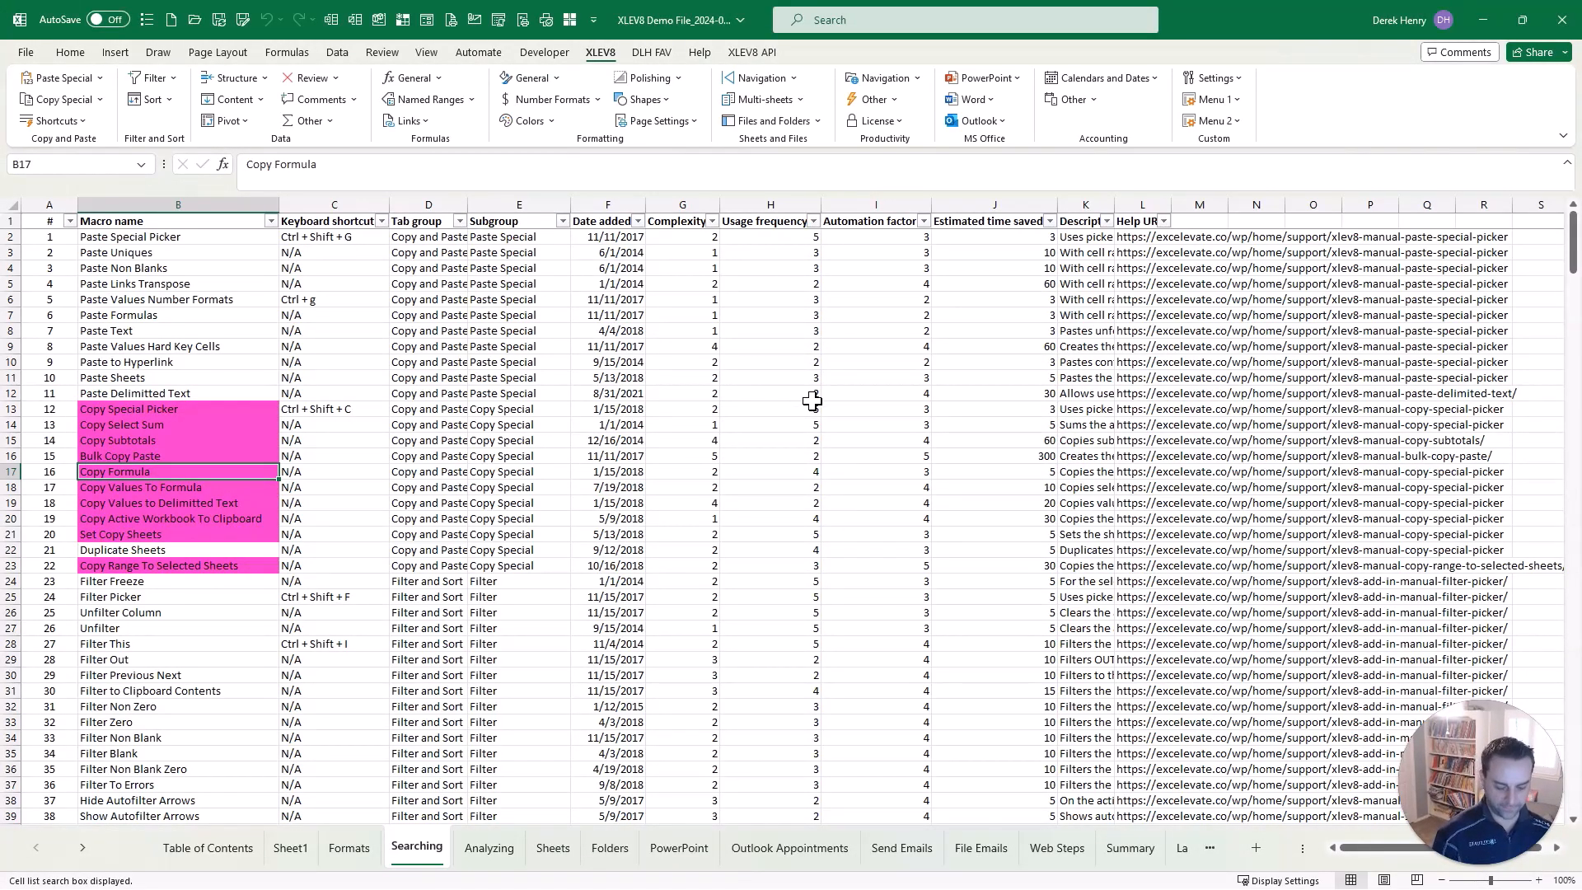
Step: Search the macros for "formula", run the saved formulas search, and look up saved formulas containing "sum"
key("ctrl+shift+m")
type("form")
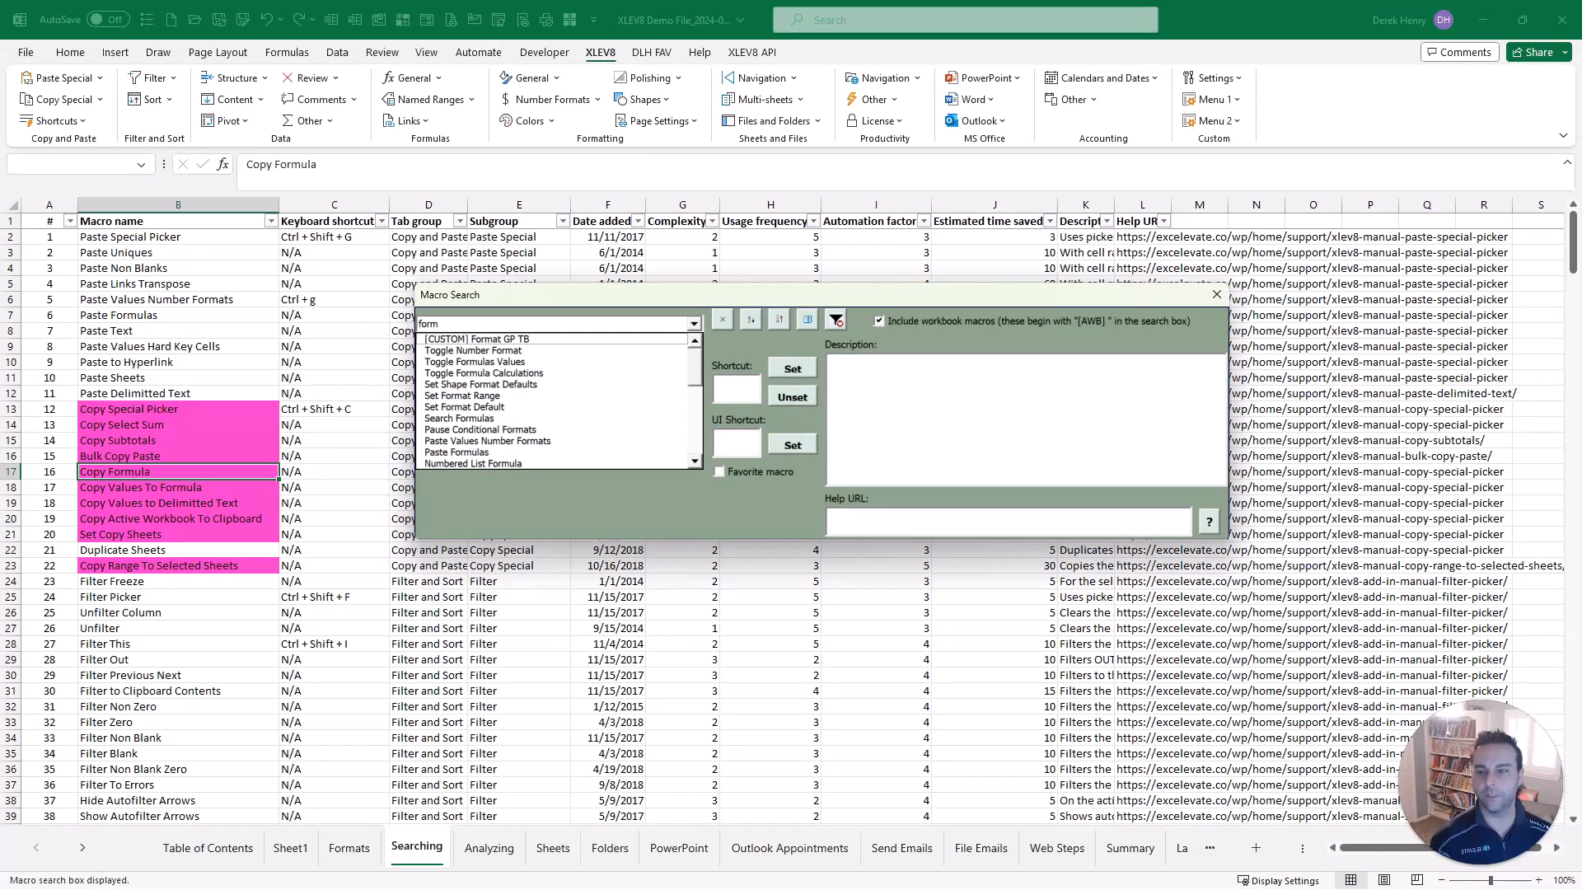
type("ula")
key("Down")
key("Down")
key("Down")
key("Return")
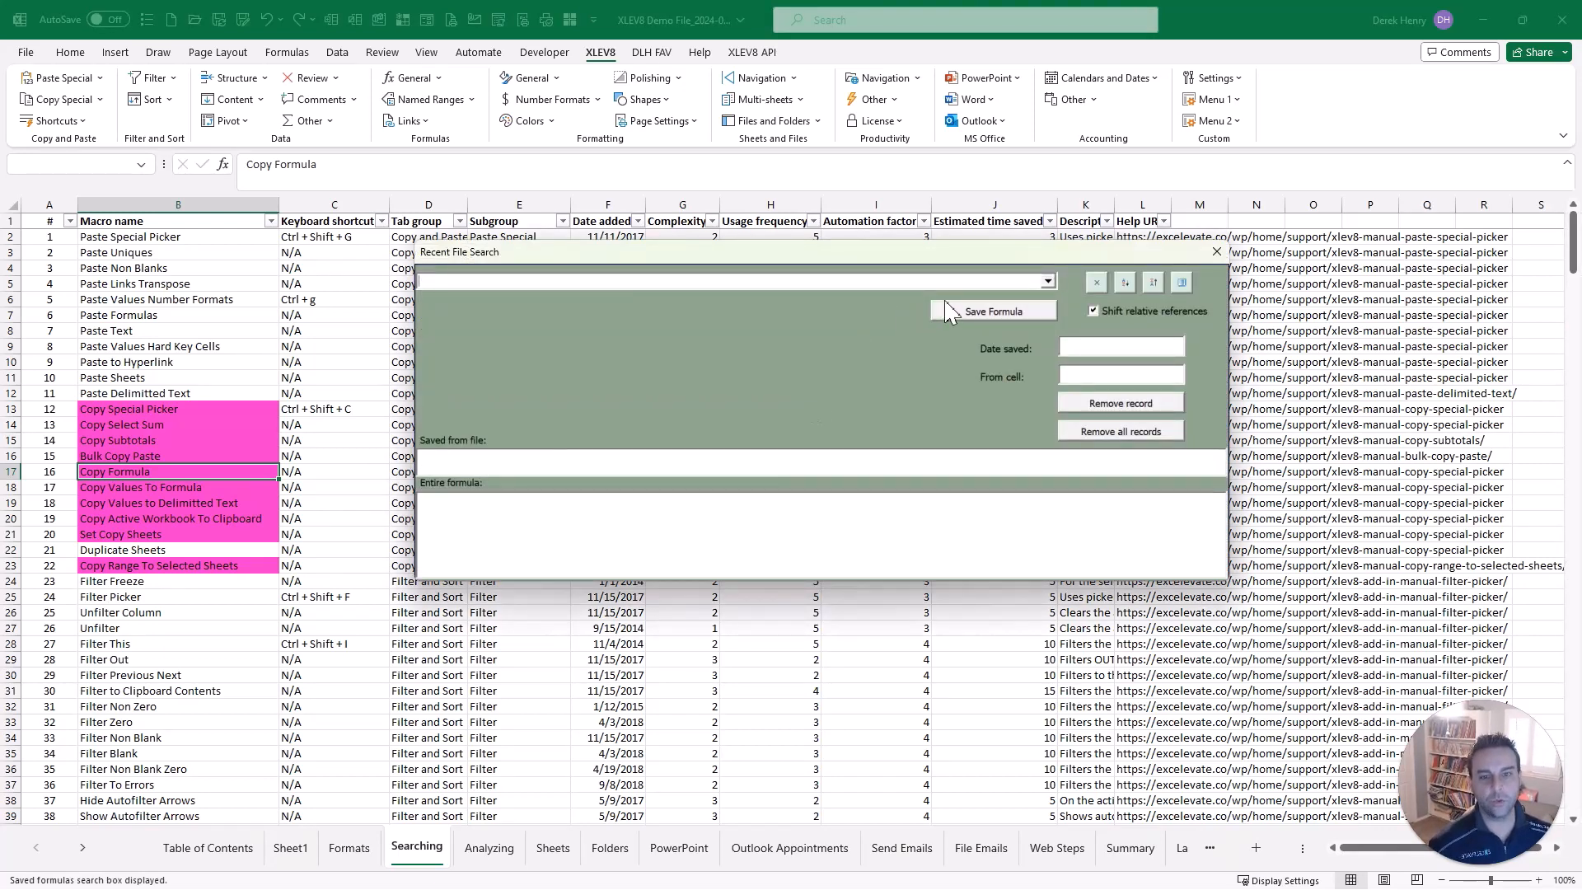
left_click(1048, 281)
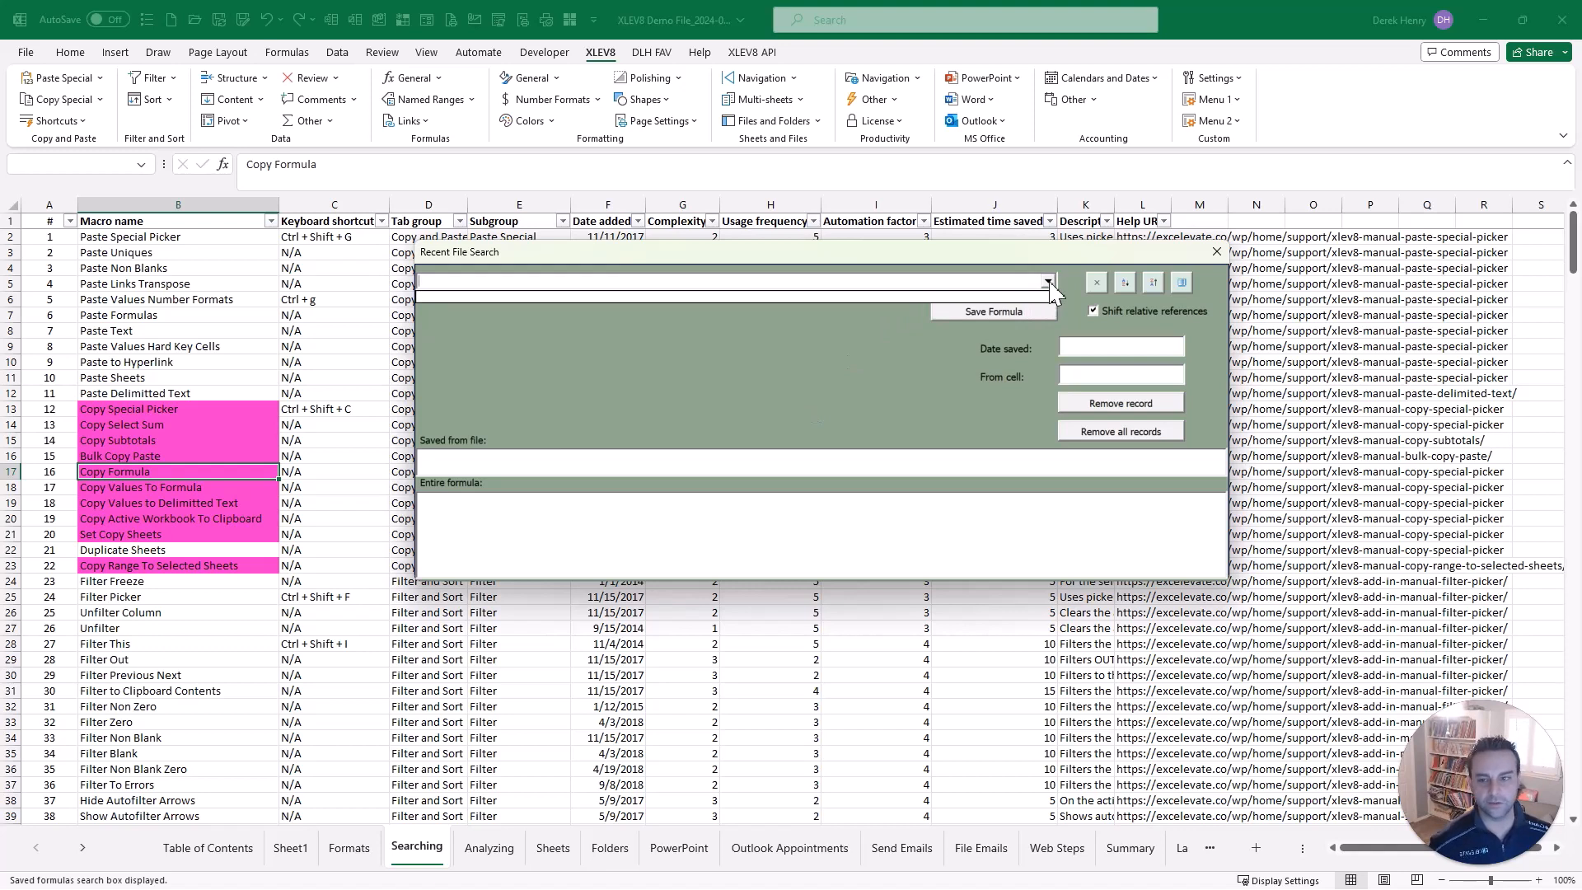
type("sum")
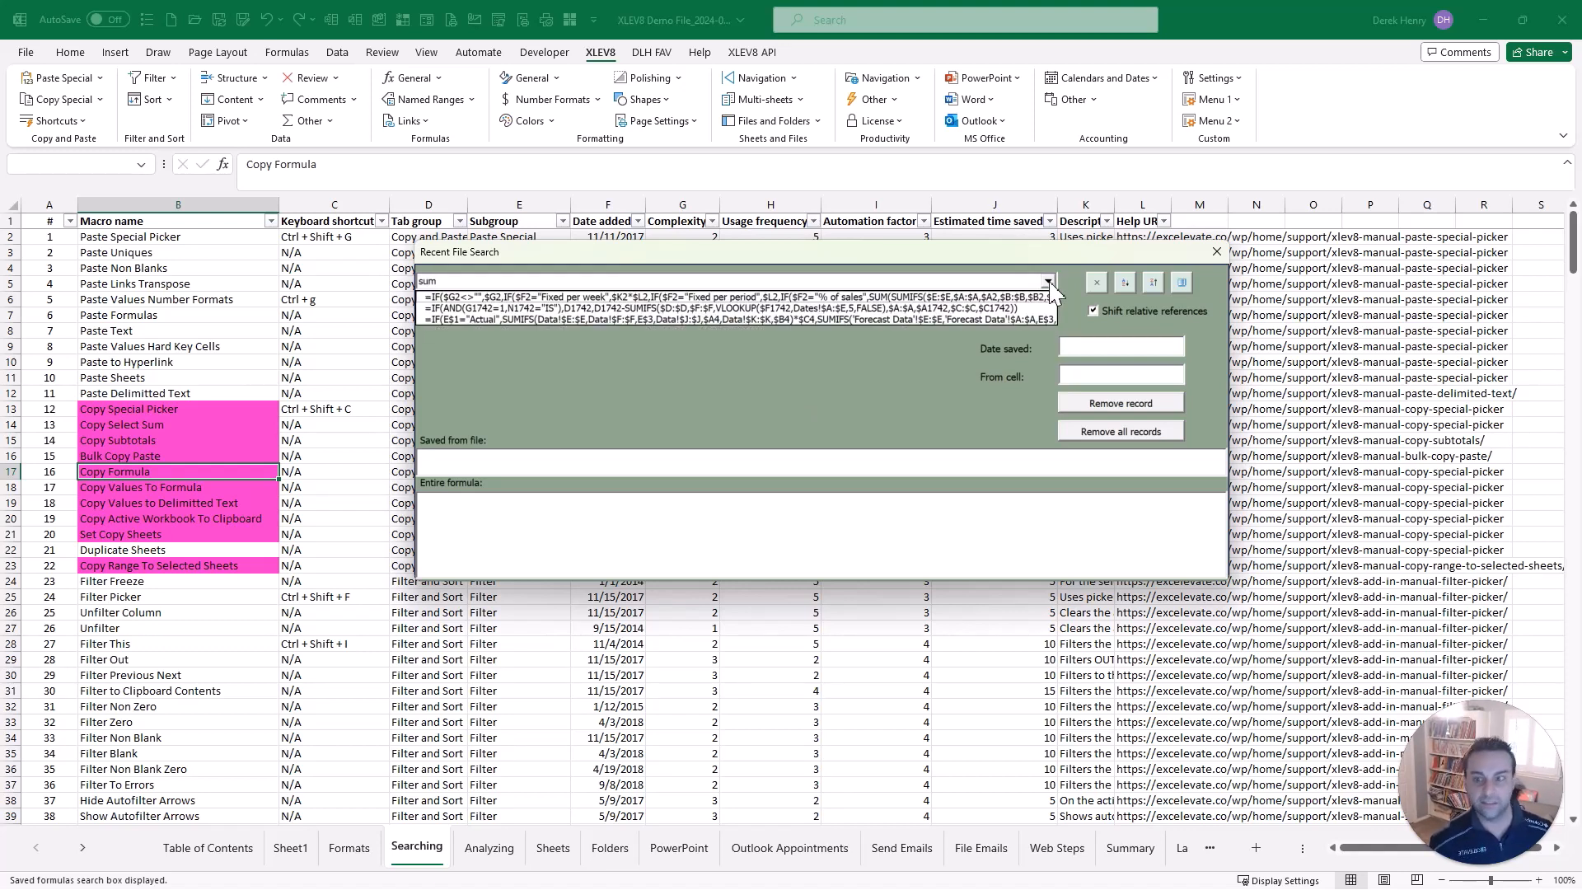
Step: View the details of the first saved formula in the "sum" search results and close the search
key("Down")
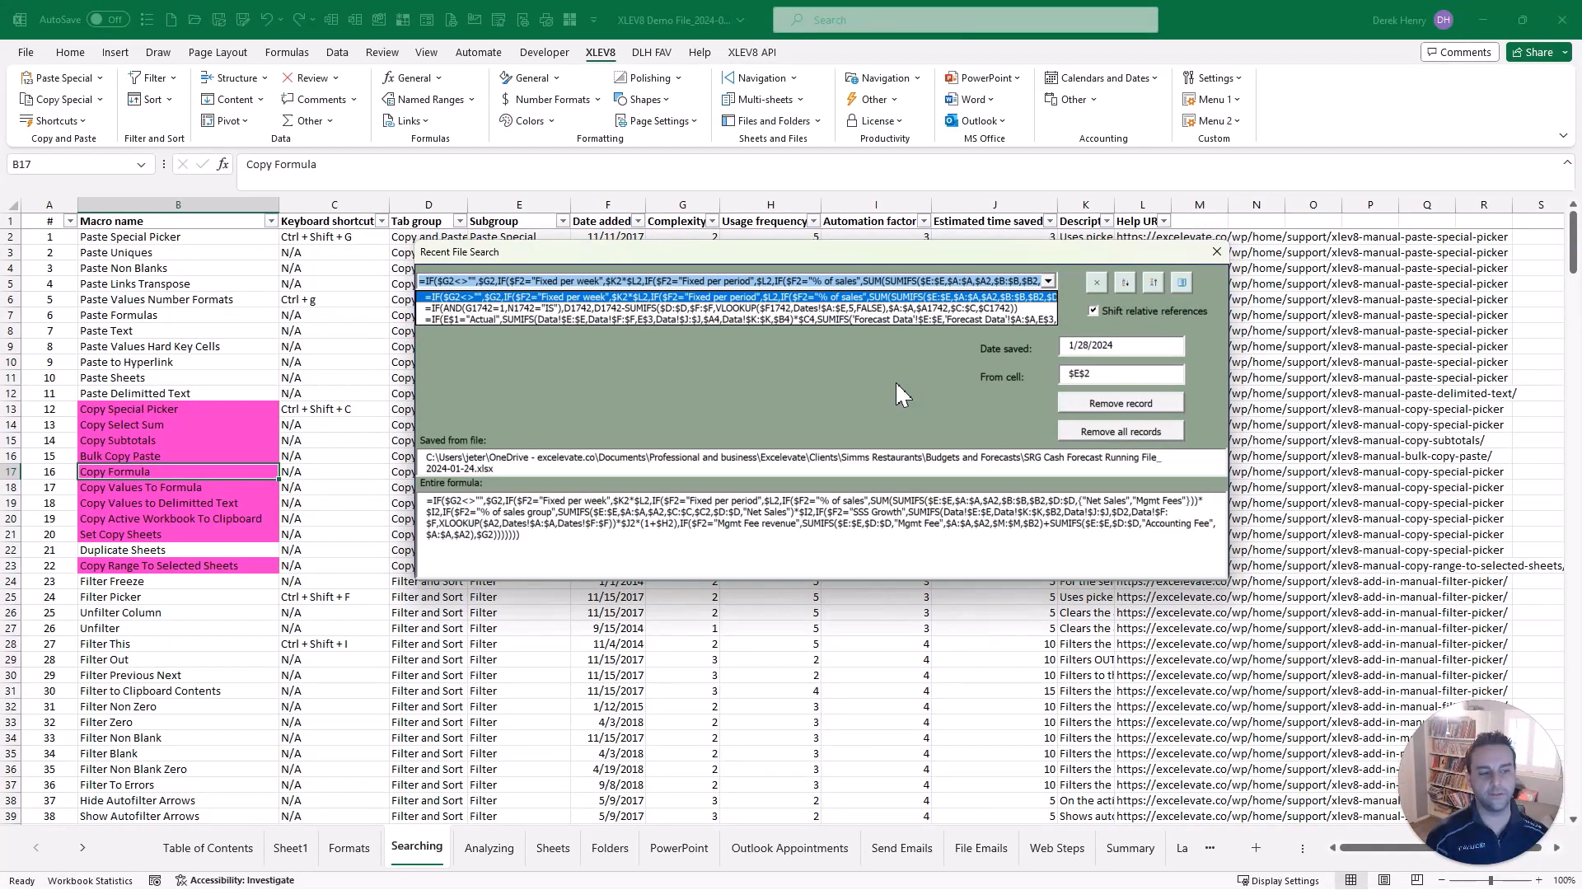
key("Escape")
key("Escape")
key("Escape")
key("Escape")
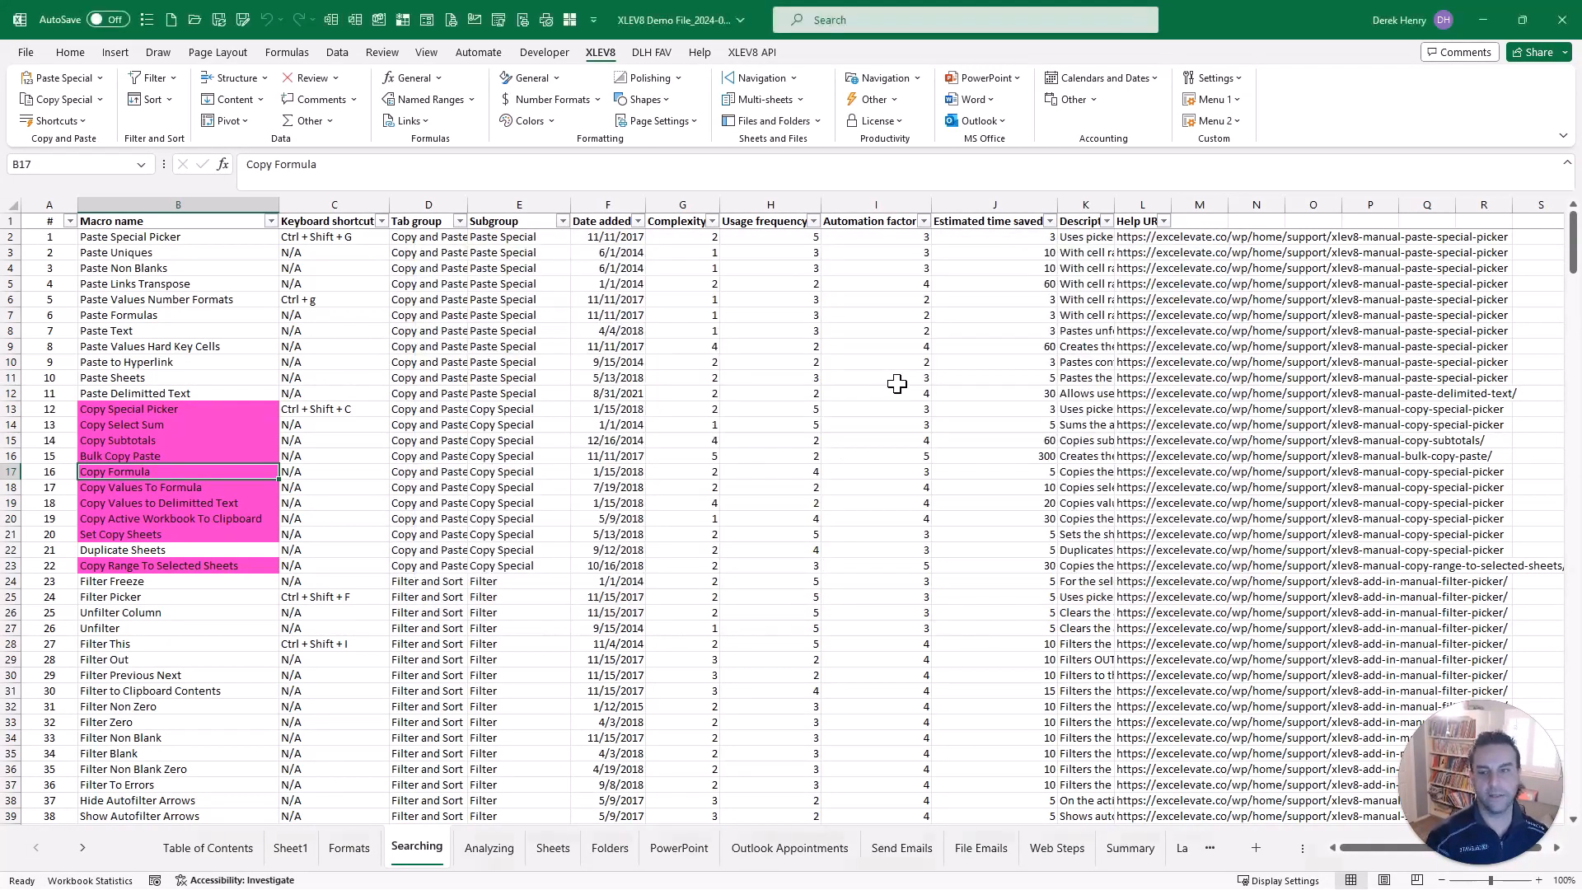
Step: On the Analyzing sheet, apply the saved default filter HowToFilter to the macro table using the filter picker
key("ctrl+Page_Down")
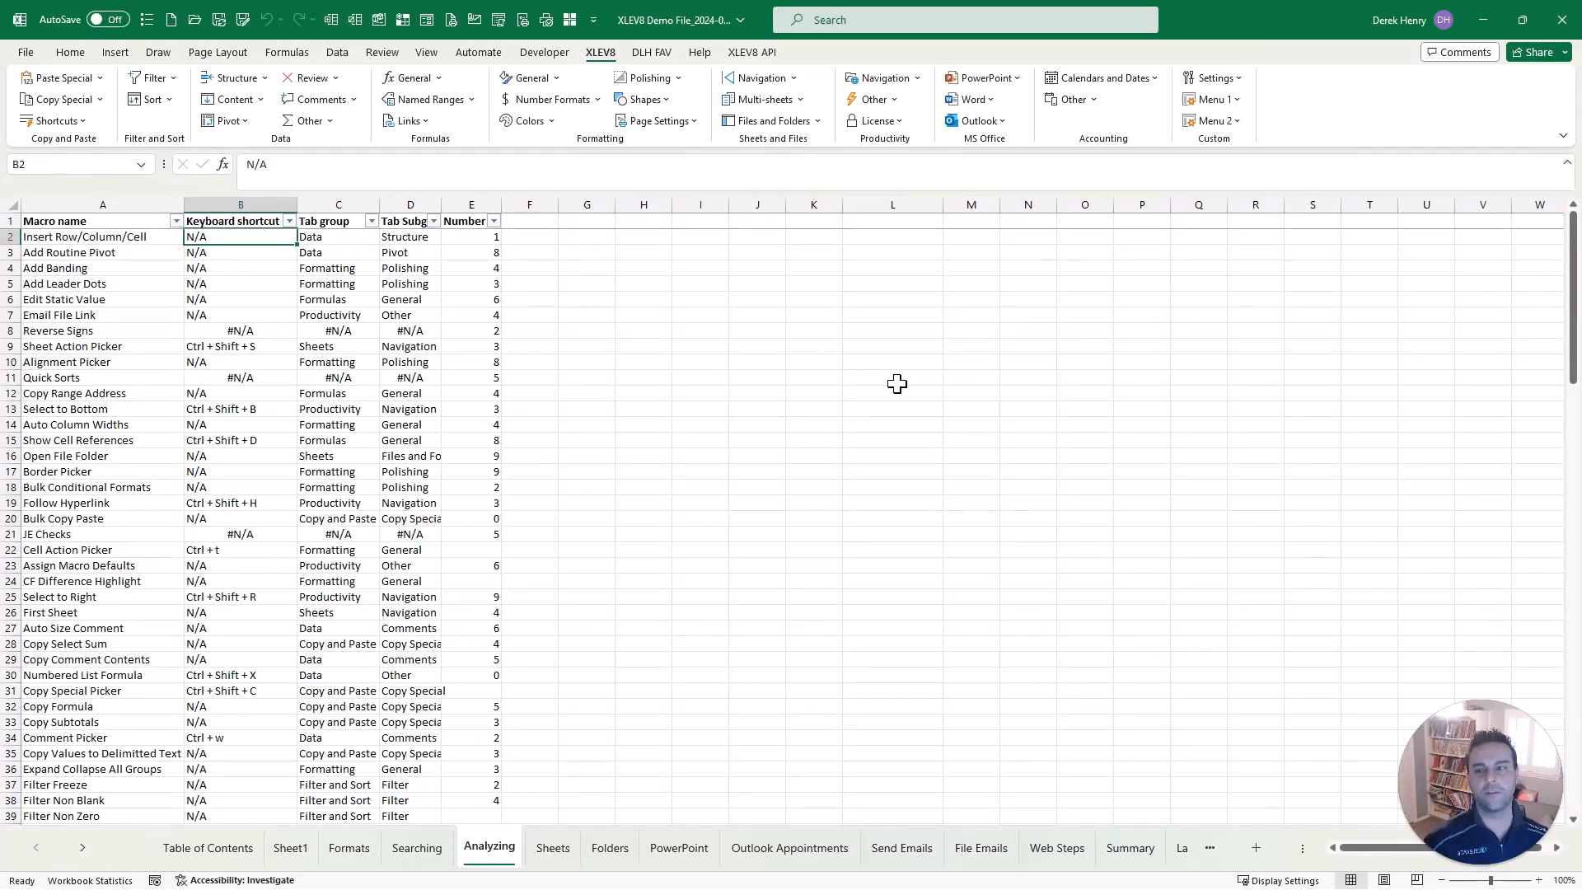
key("Down")
key("ctrl+shift+f")
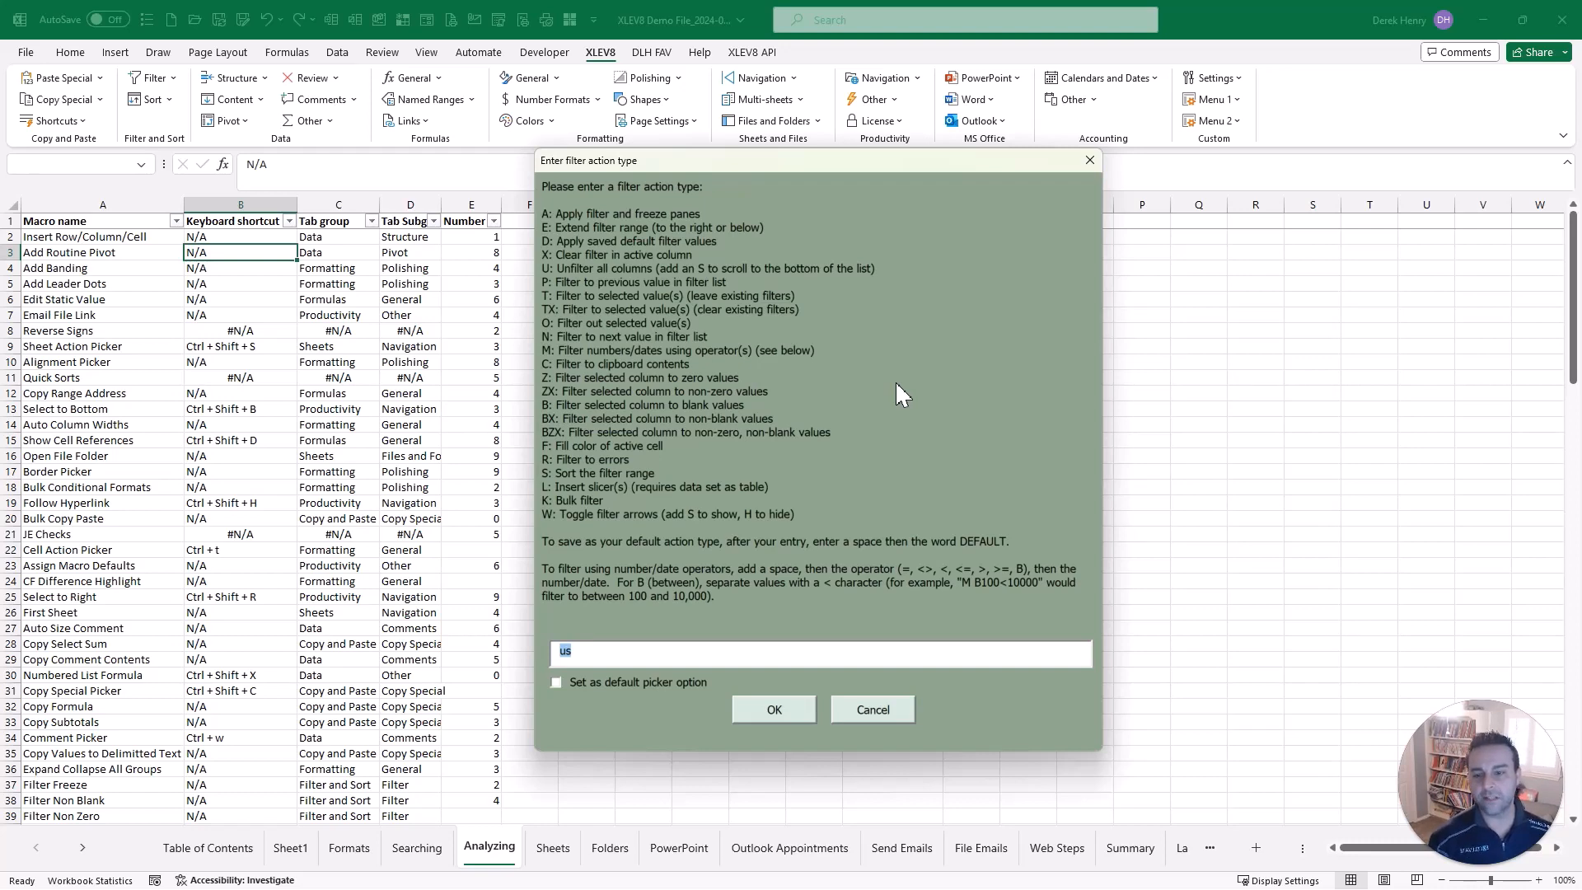
type("d")
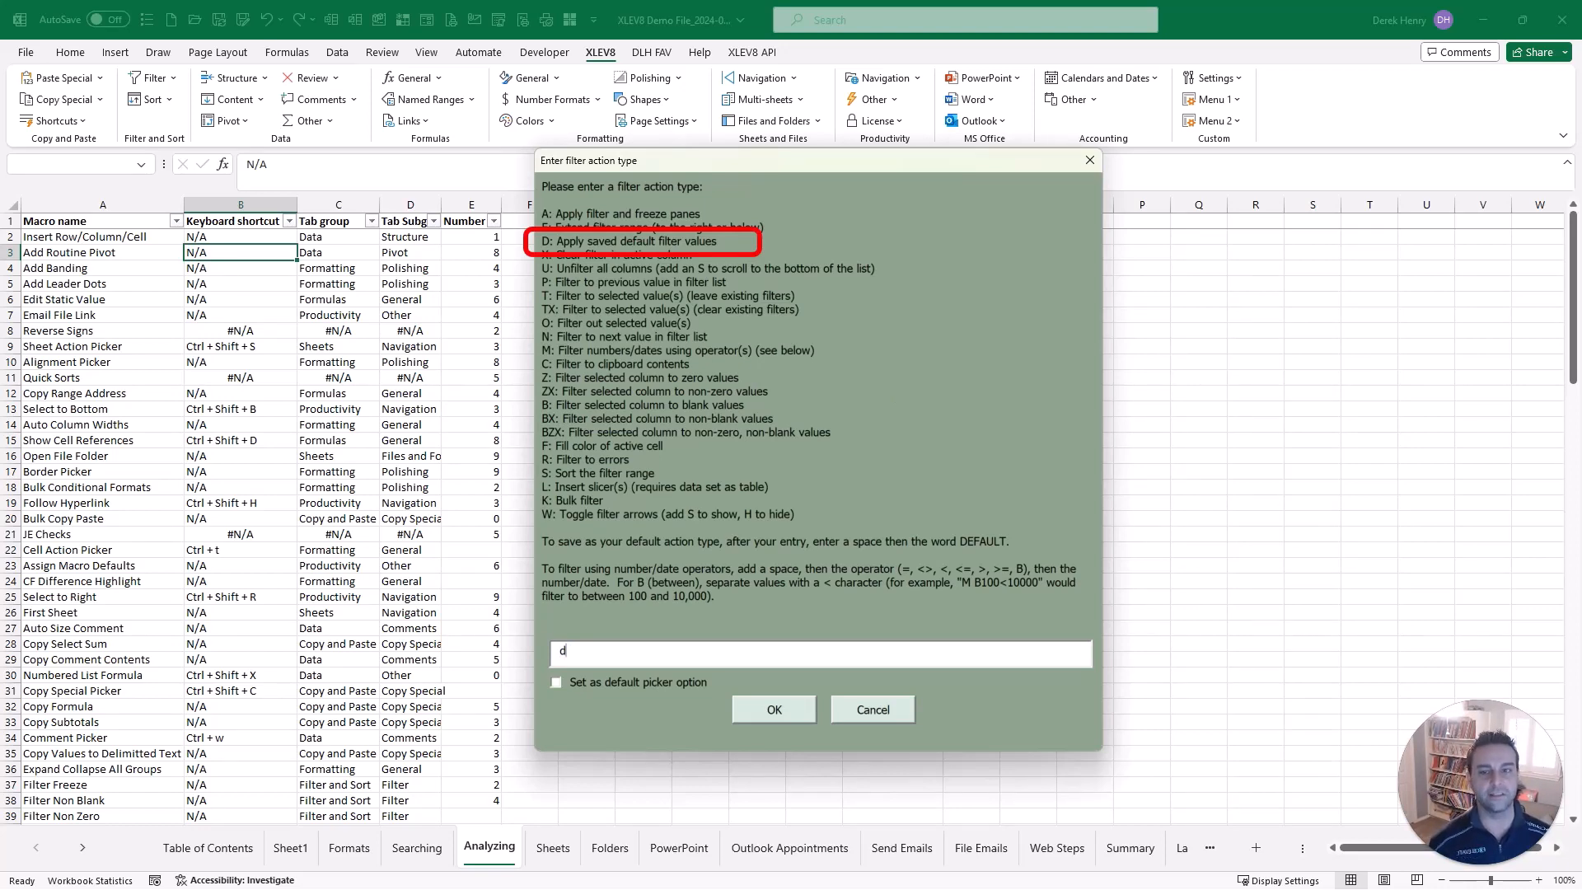
key("Return")
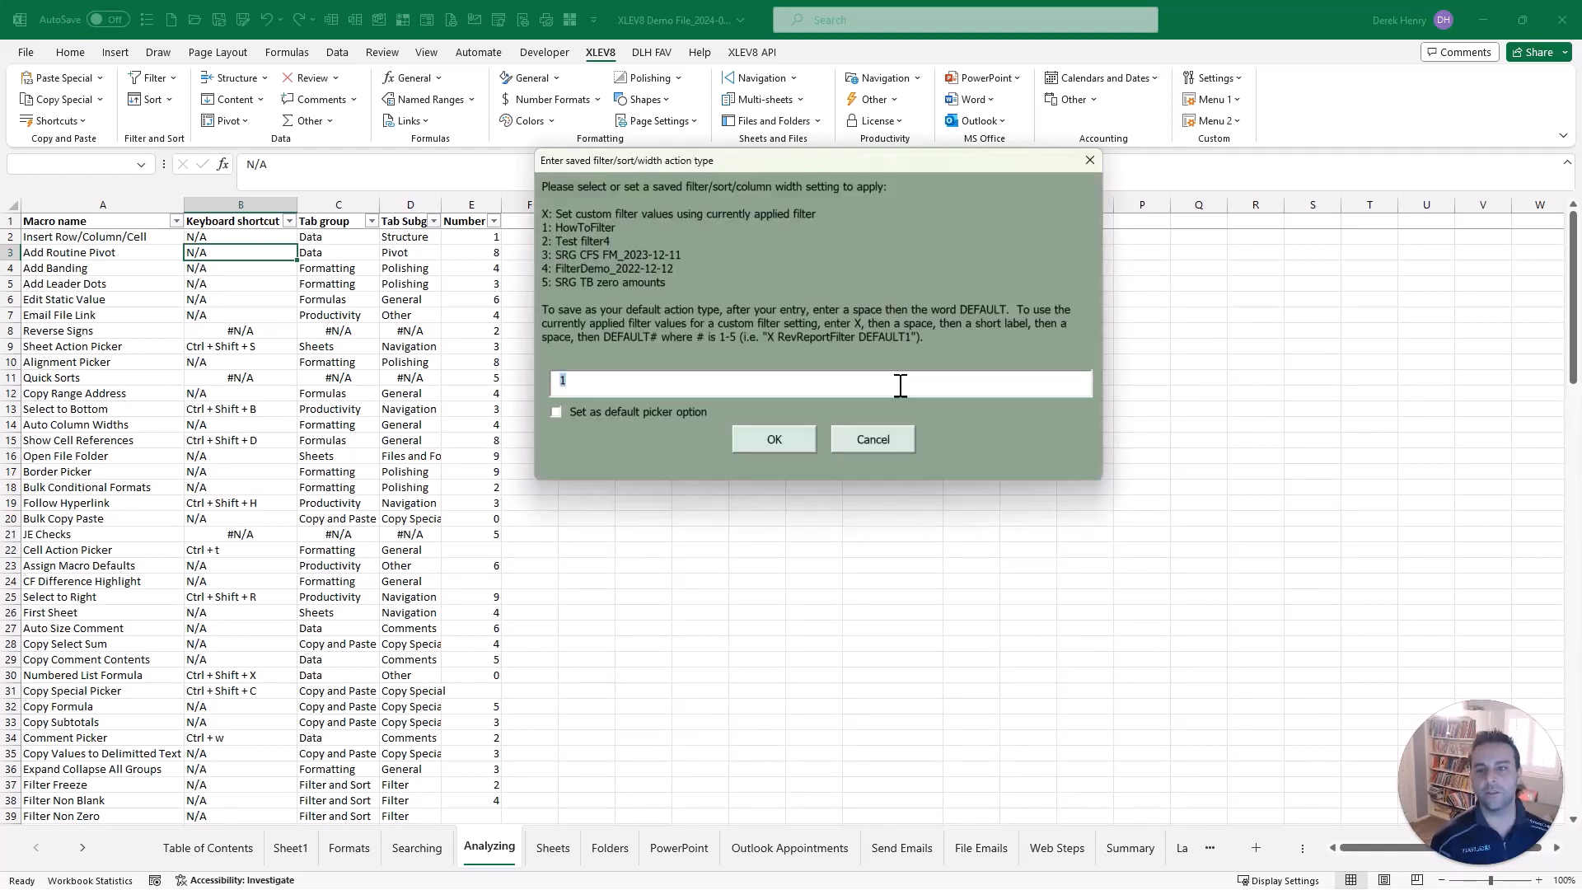
key("Return")
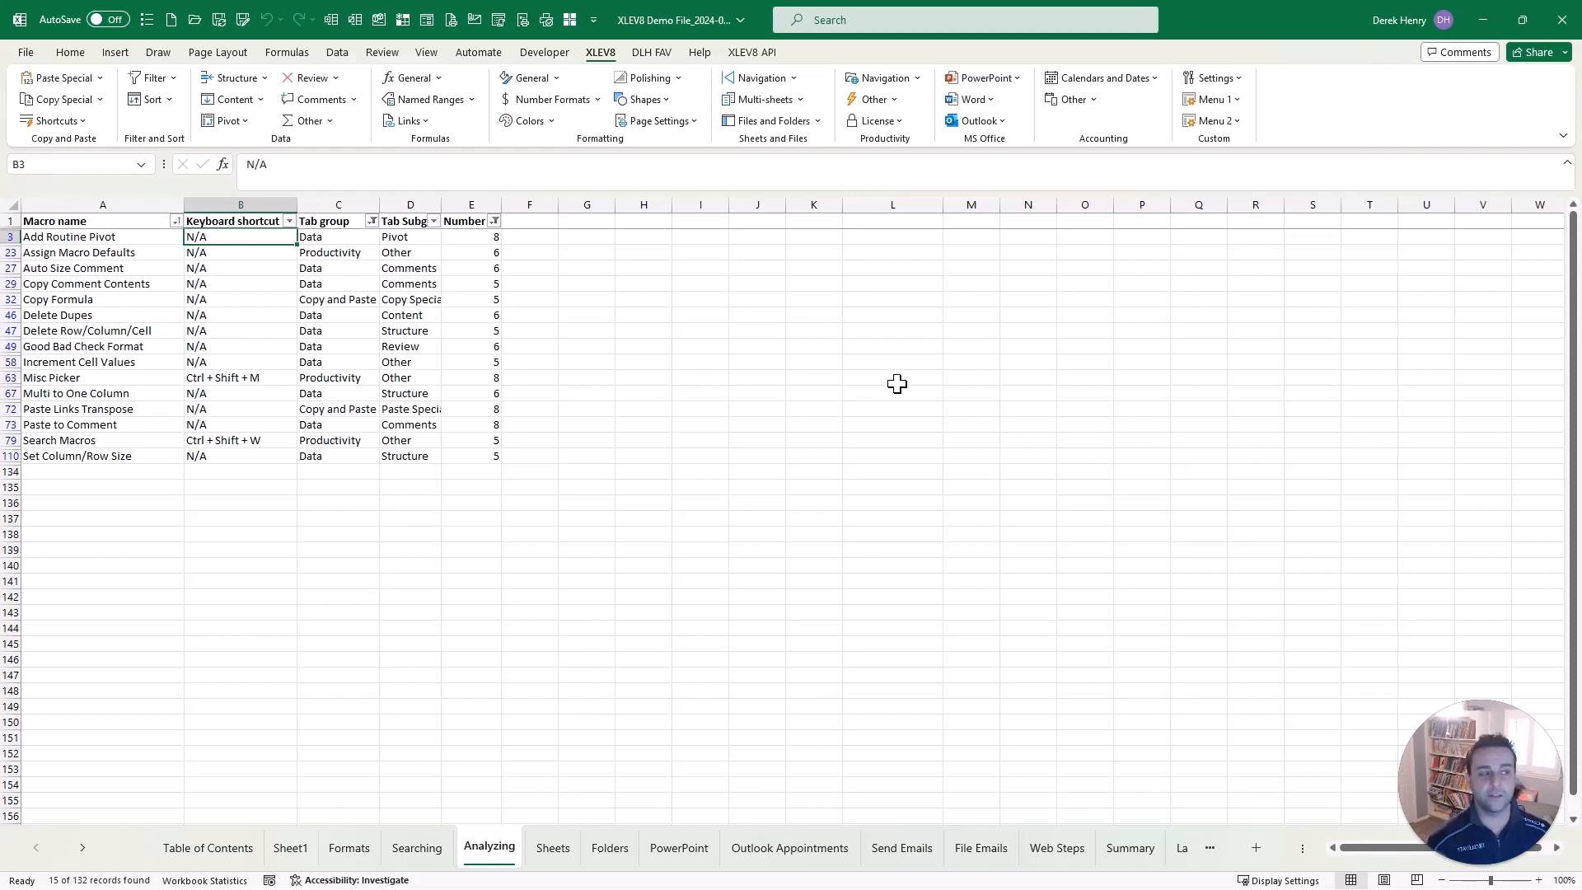
Step: Open the Sheets sheet and go to the Visibility heading to examine the bulk sheet update columns
key("ctrl+Page_Down")
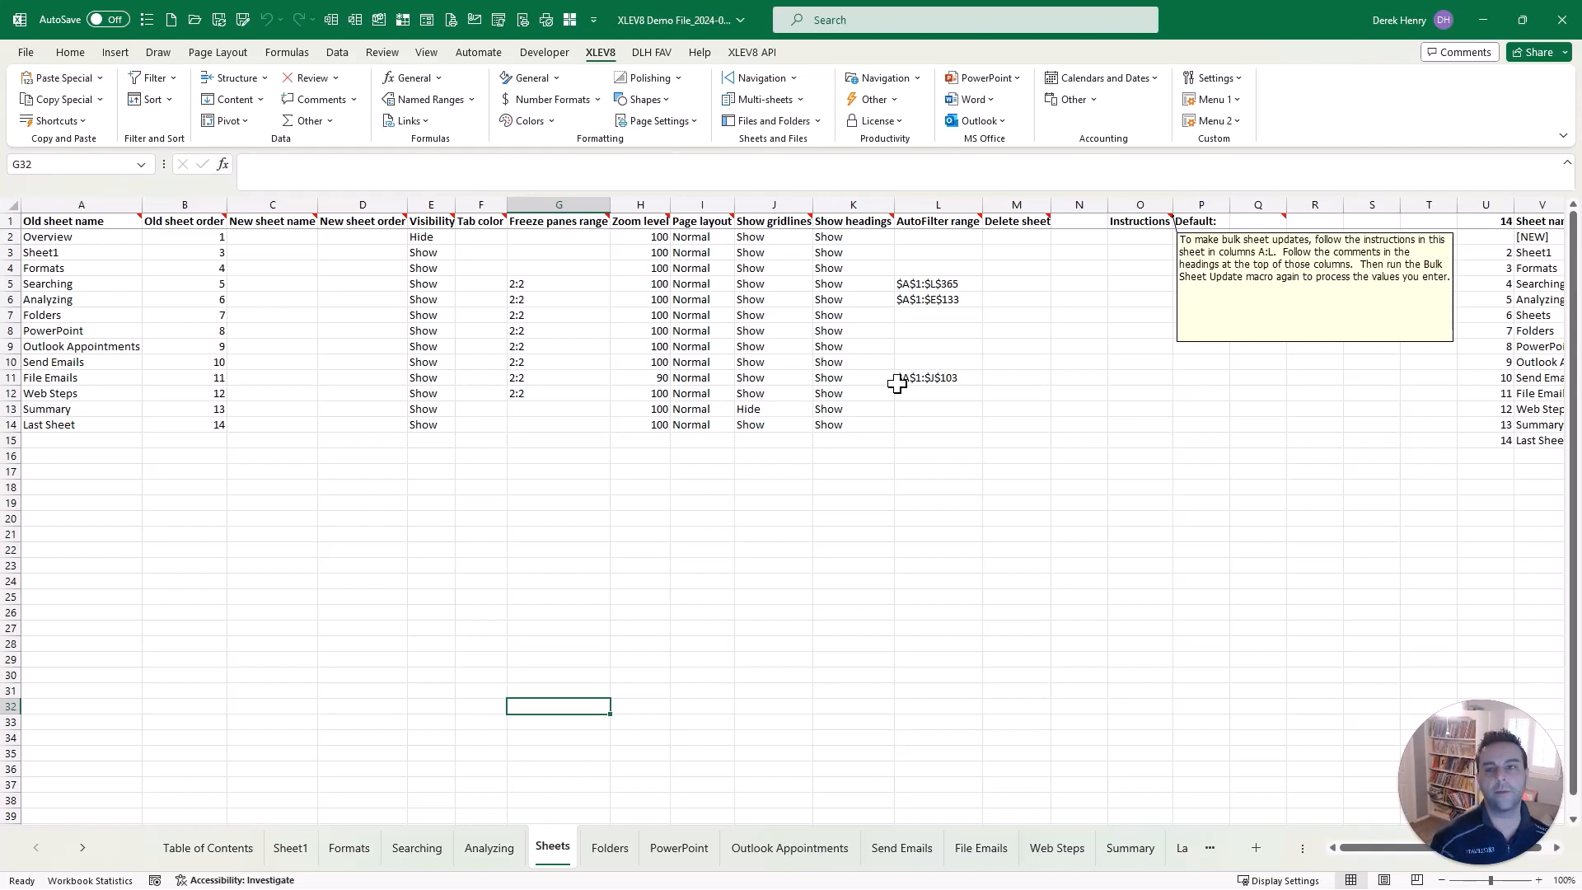
key("Left")
key("ctrl+Up")
key("Left")
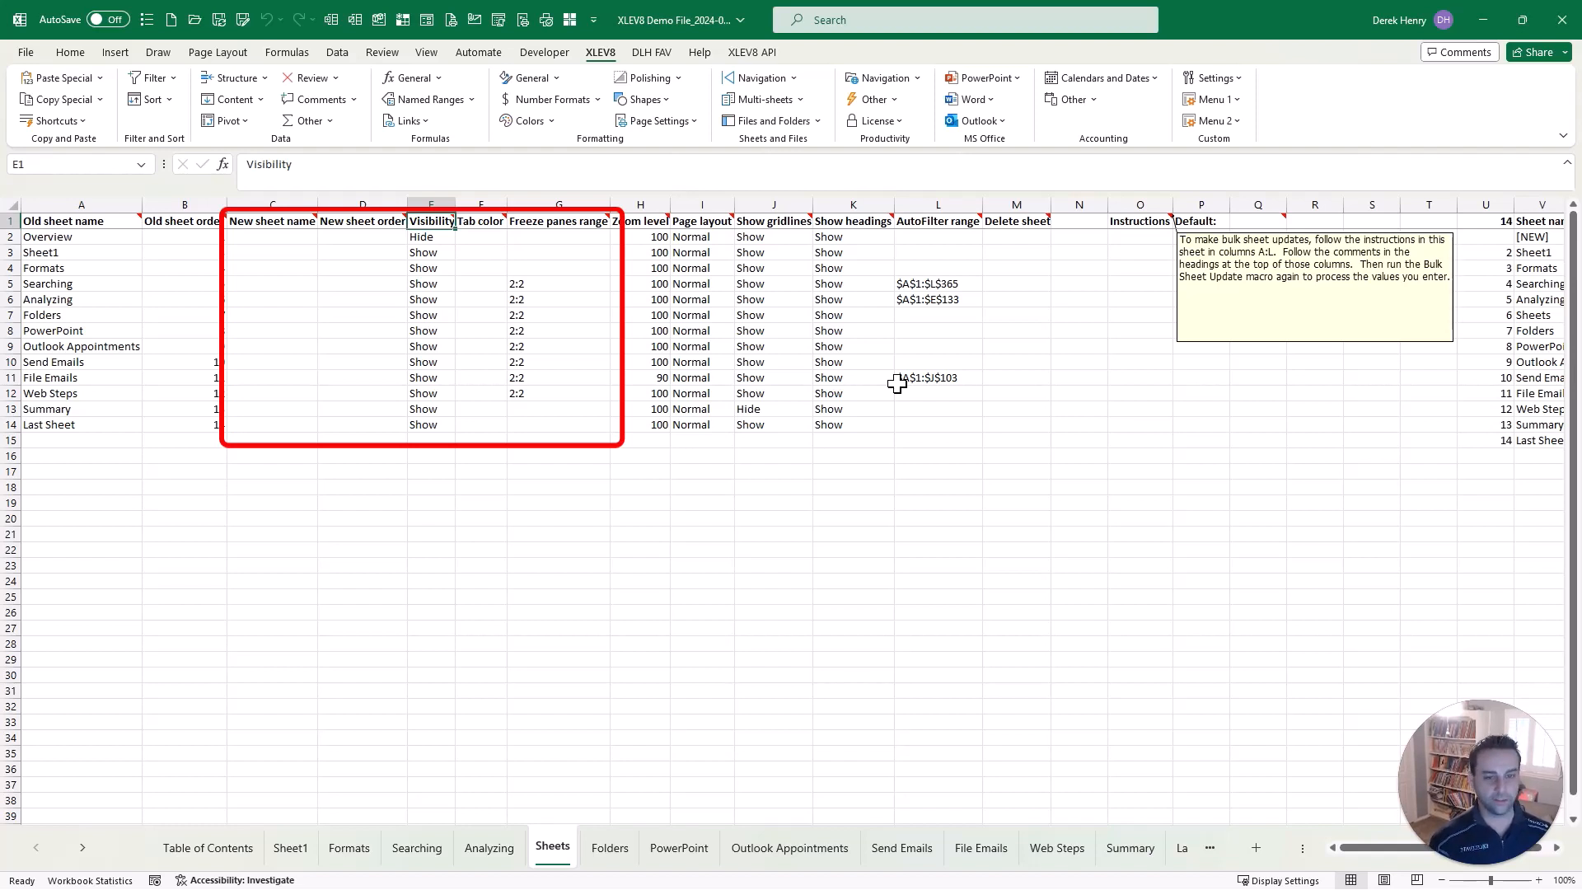
Step: On the Folders sheet, inspect the formula behind the subfolder name in B6 without changing it
key("ctrl+Page_Down")
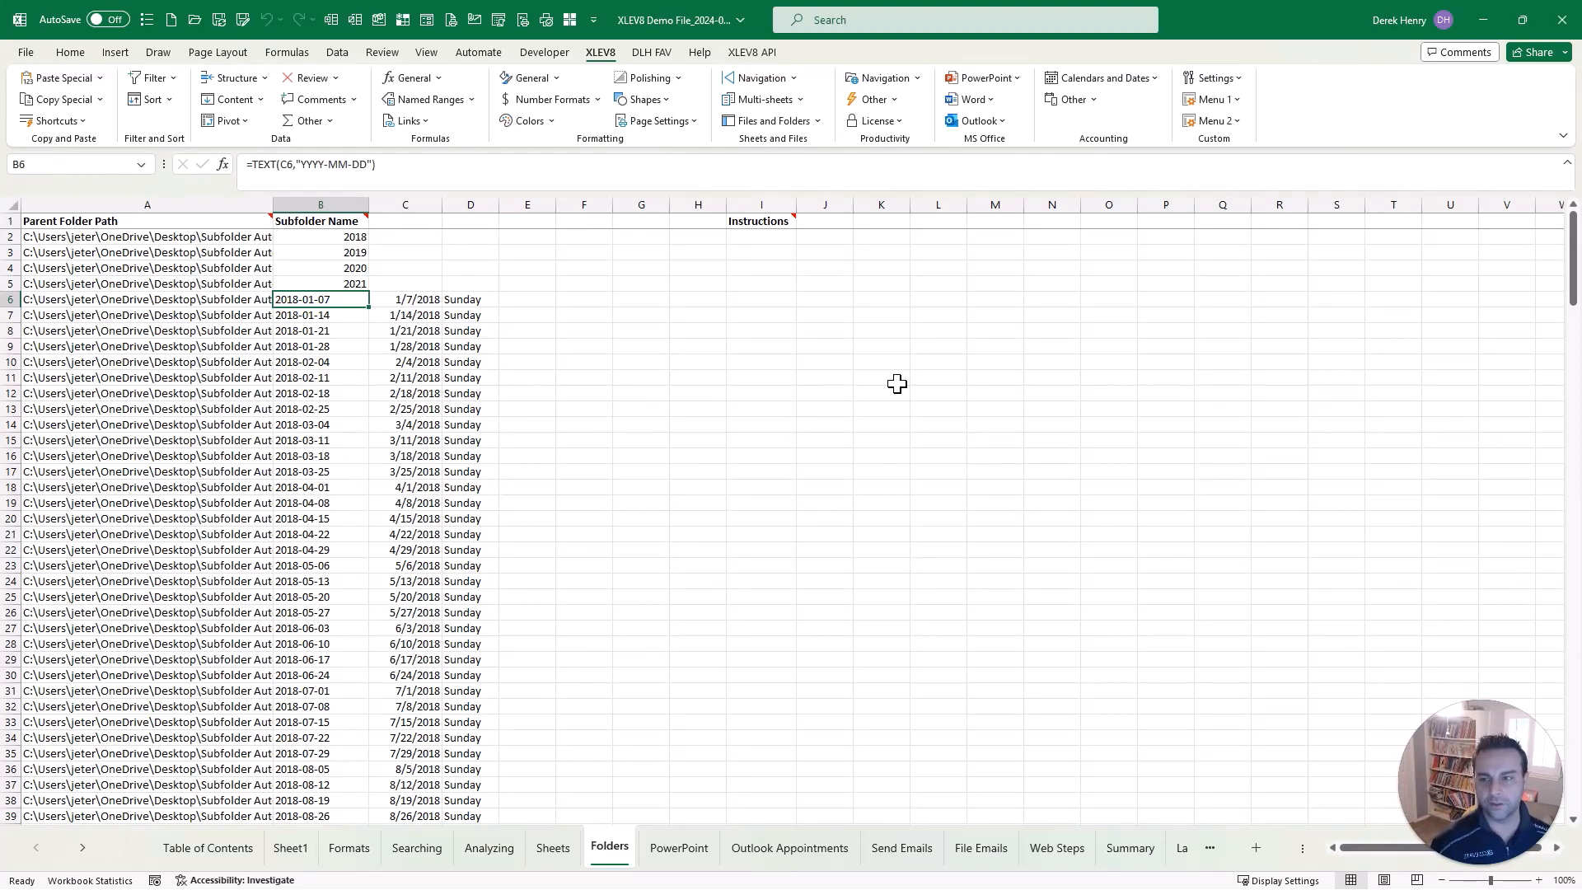
key("F2")
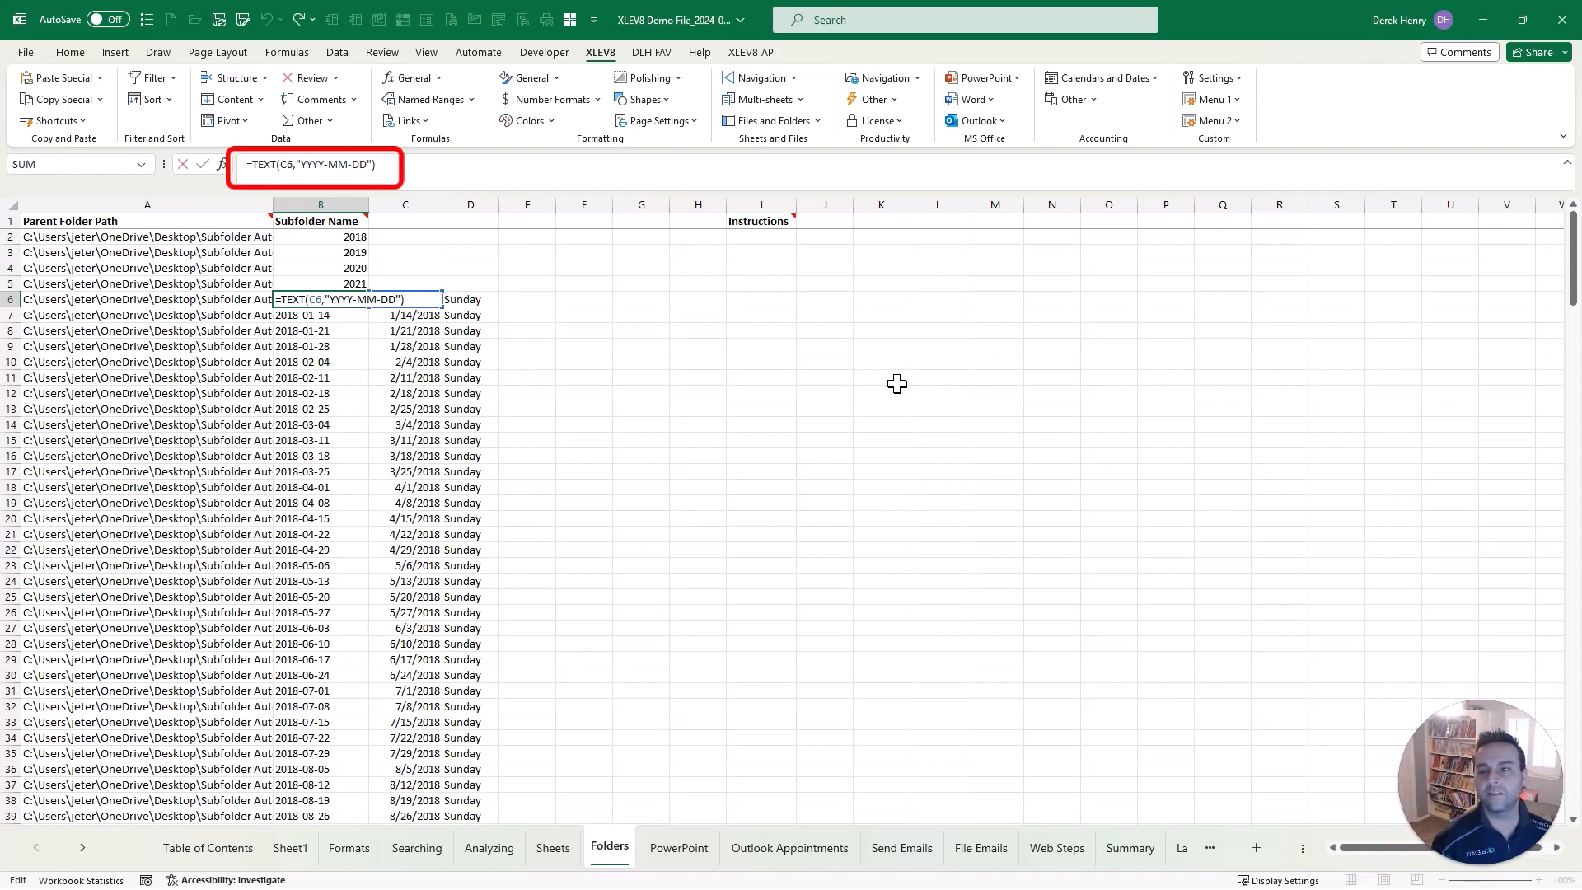
key("Escape")
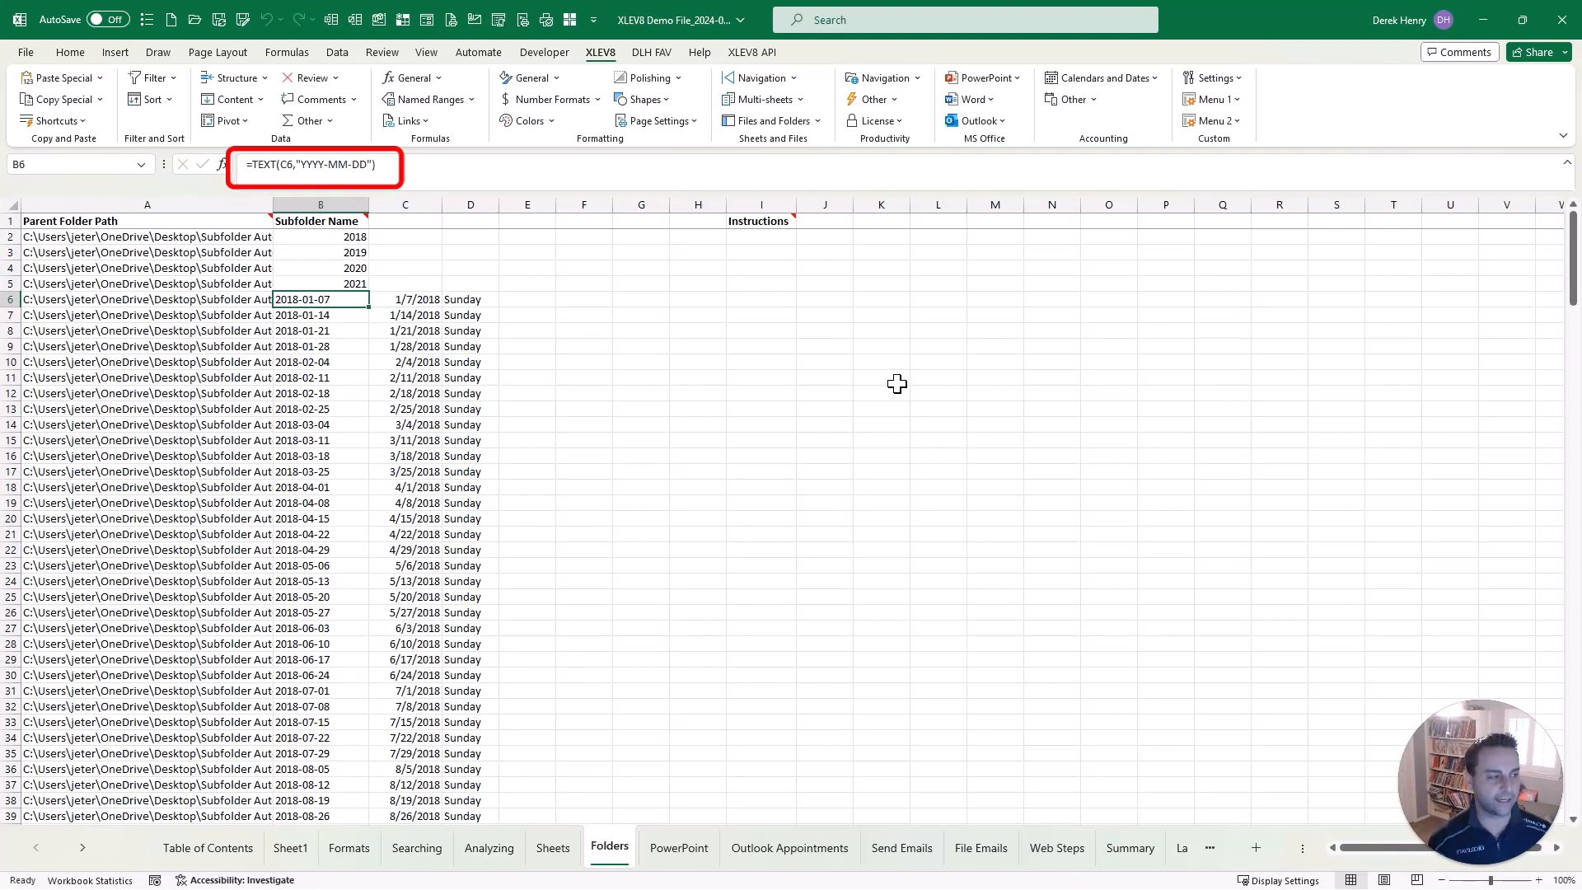
Step: Look through the PowerPoint, Outlook Appointments, Send Emails, File Emails and Web Steps sheets, finishing on the Summary sheet
key("ctrl+Page_Down")
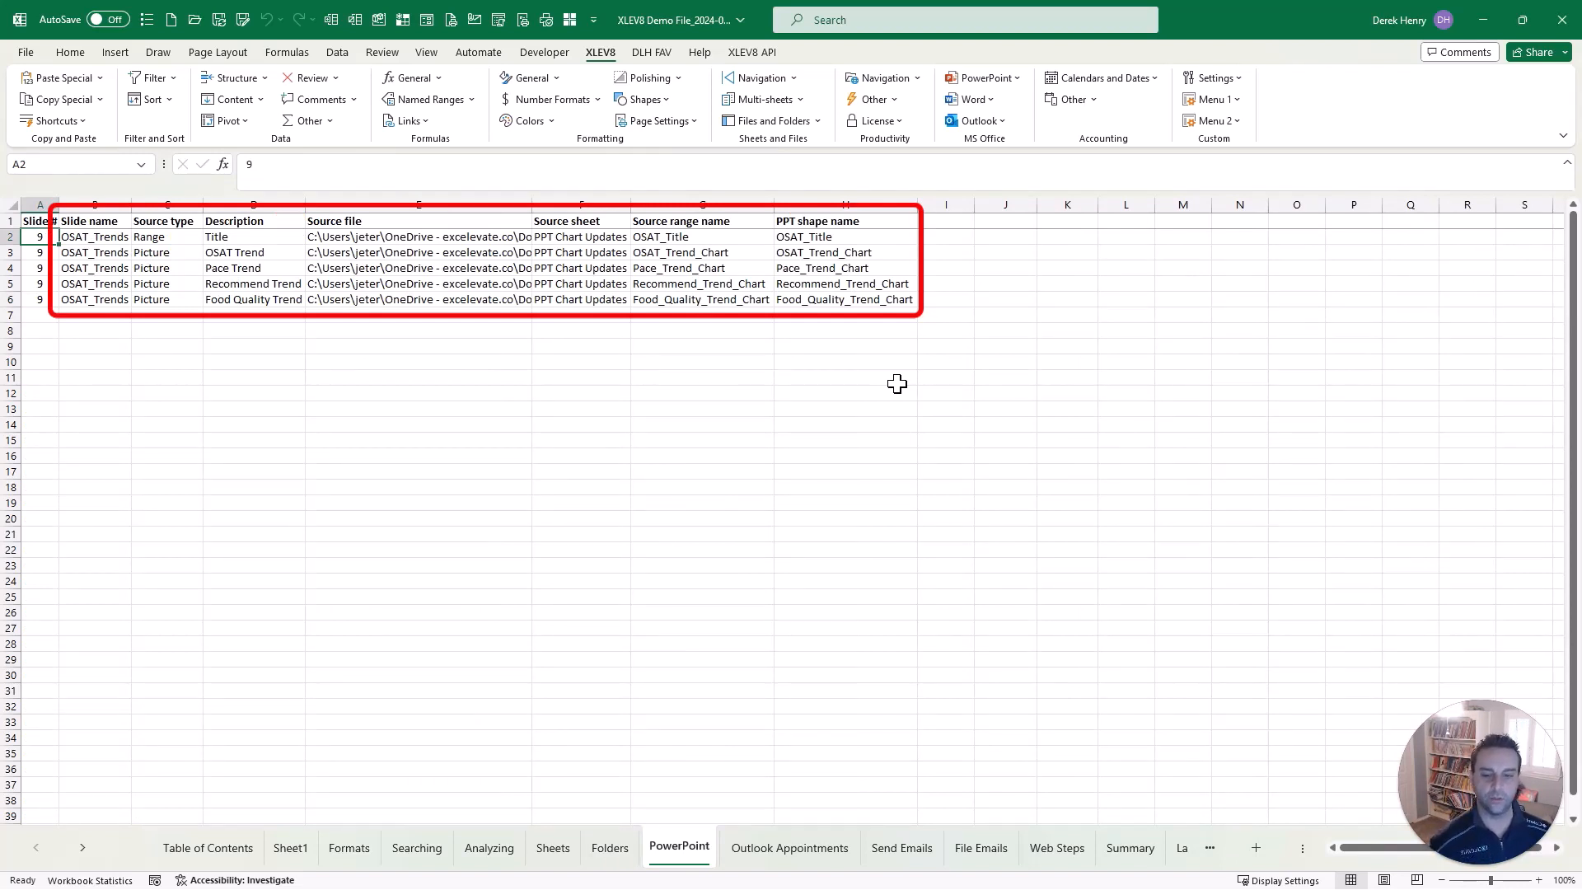
key("ctrl+Page_Down")
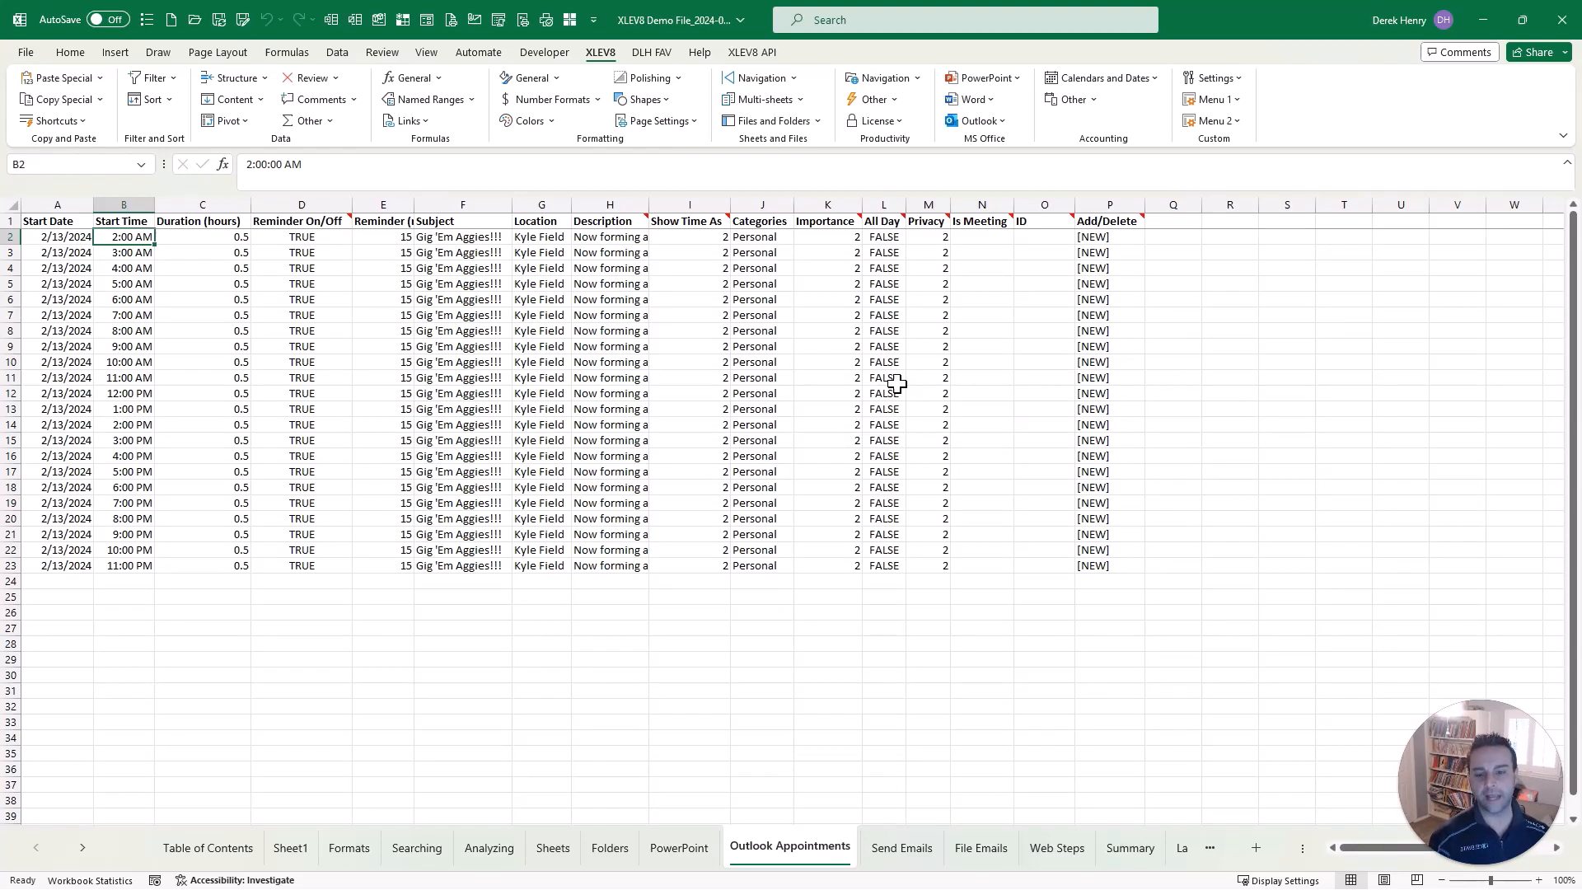
key("ctrl+Page_Down")
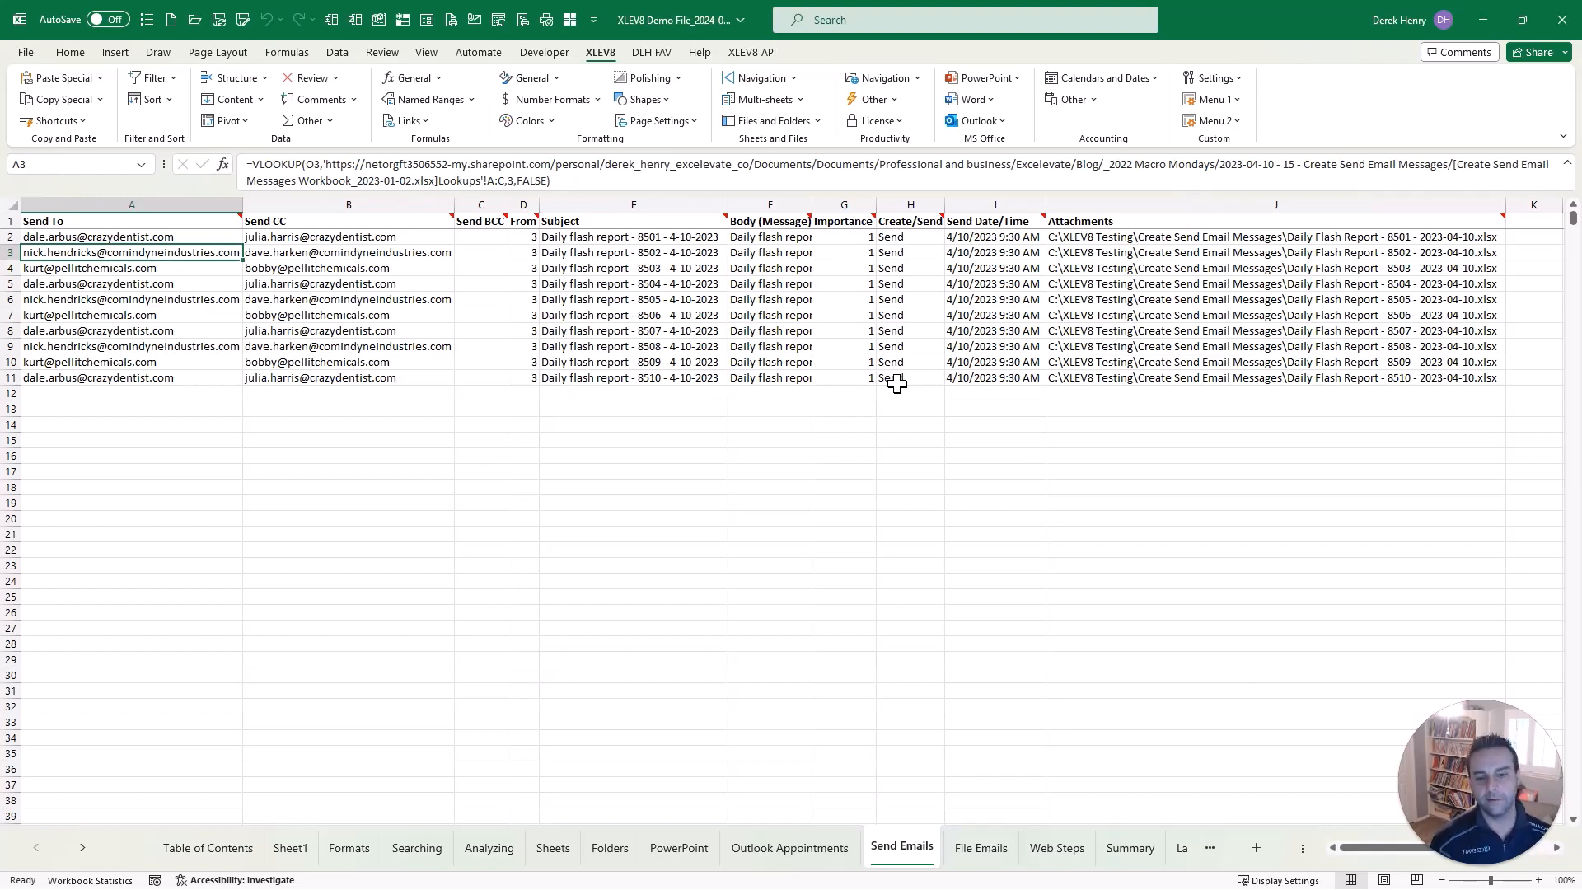
key("ctrl+Page_Down")
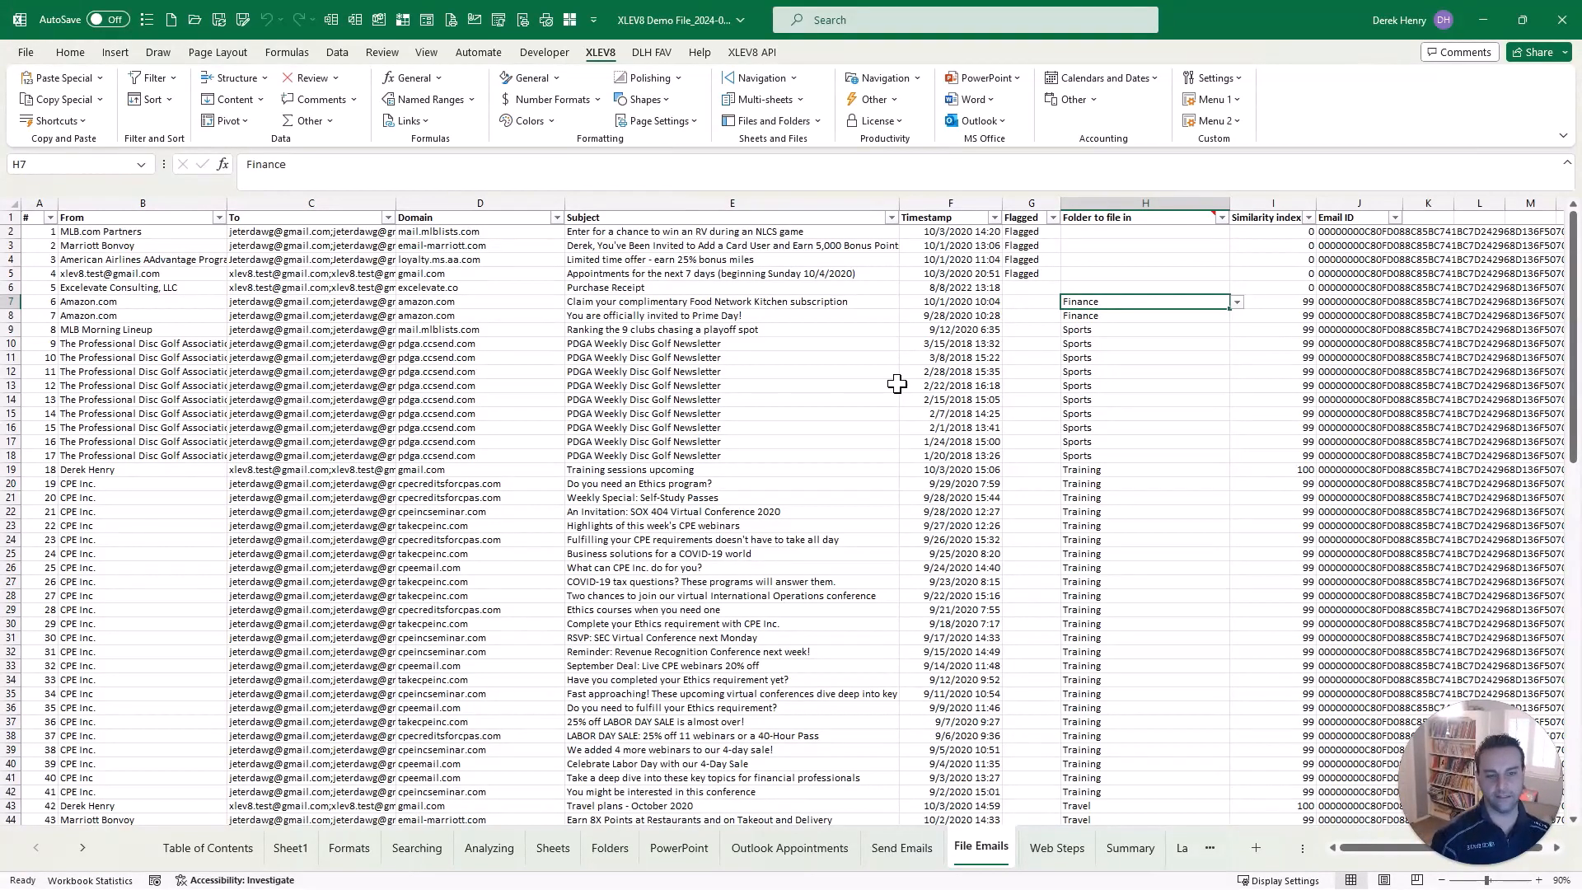
key("ctrl+Page_Down")
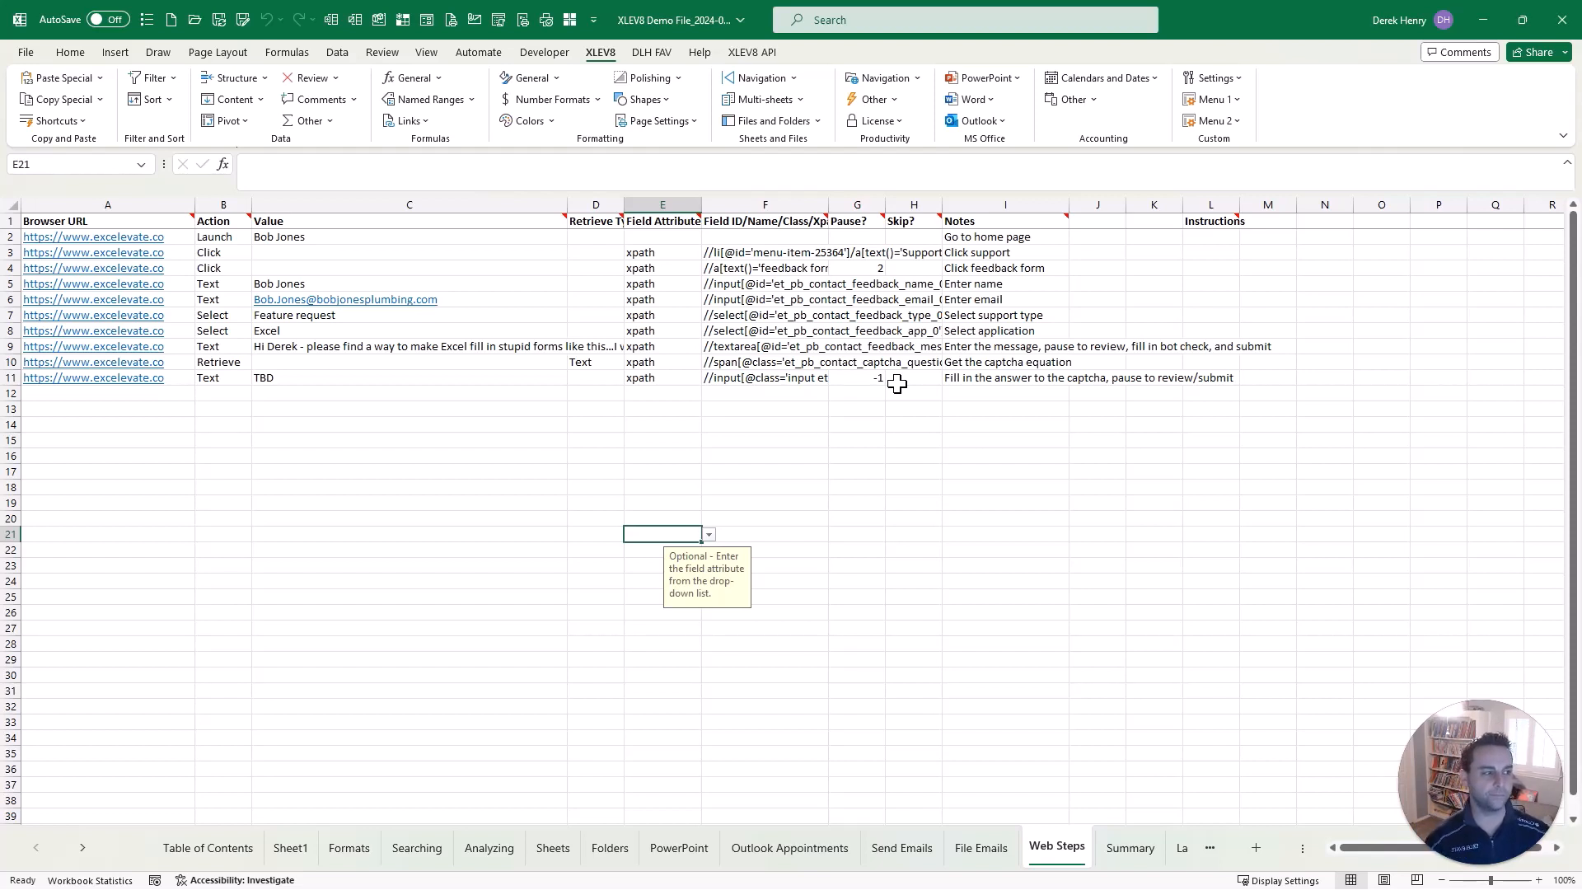
key("ctrl+Page_Down")
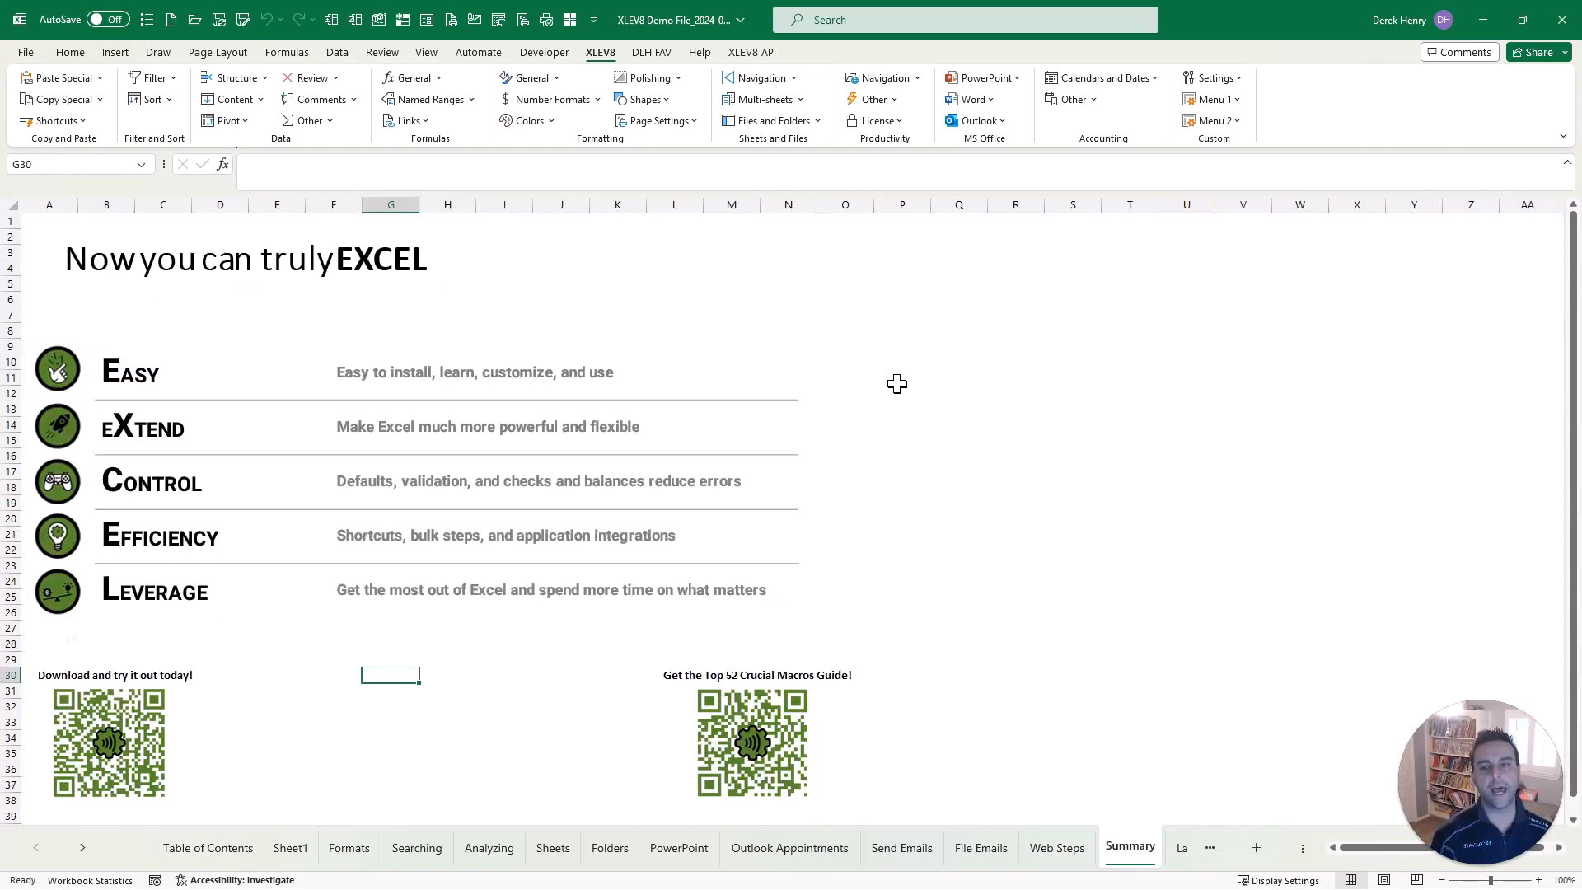